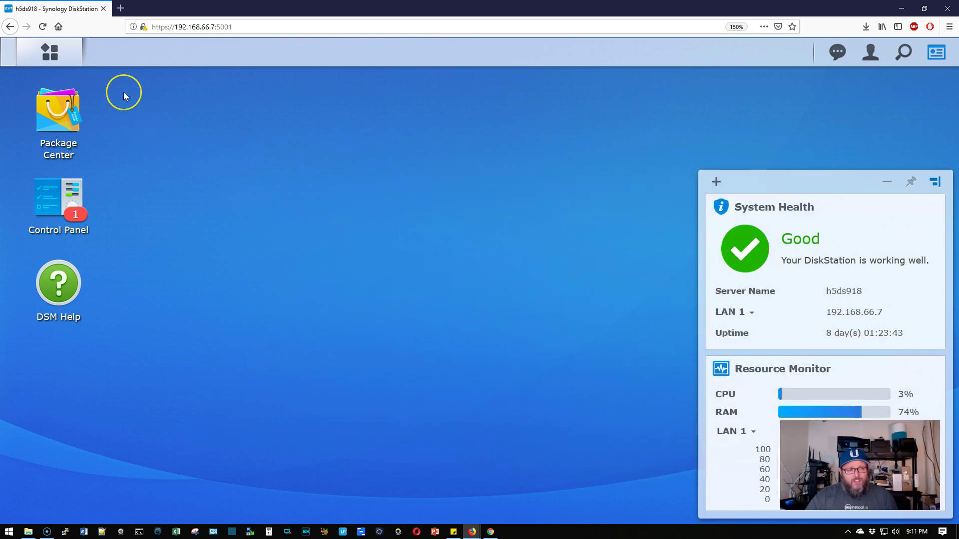
Launch Active Directory Server from the Main Menu to see the domain name, NetBIOS name and 2 records needing updates
click(62, 54)
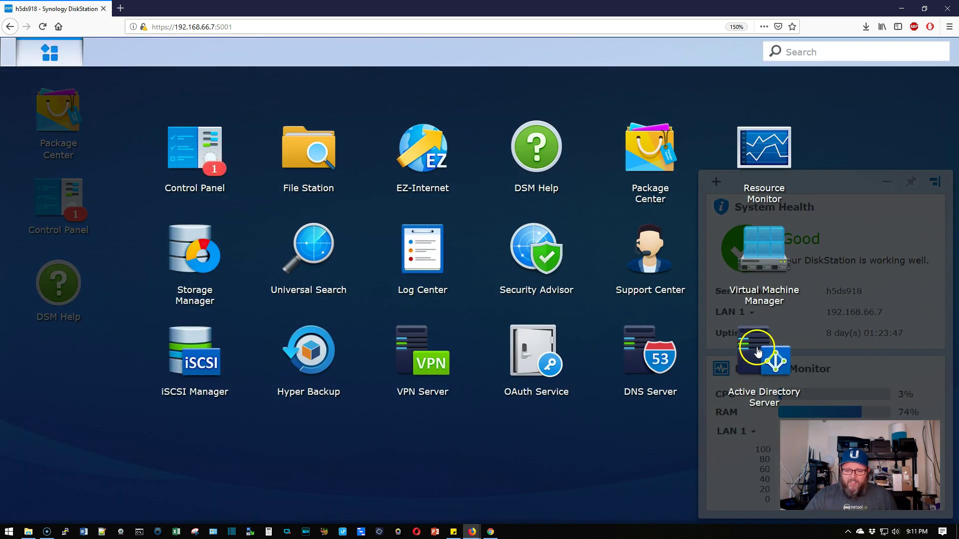
click(757, 351)
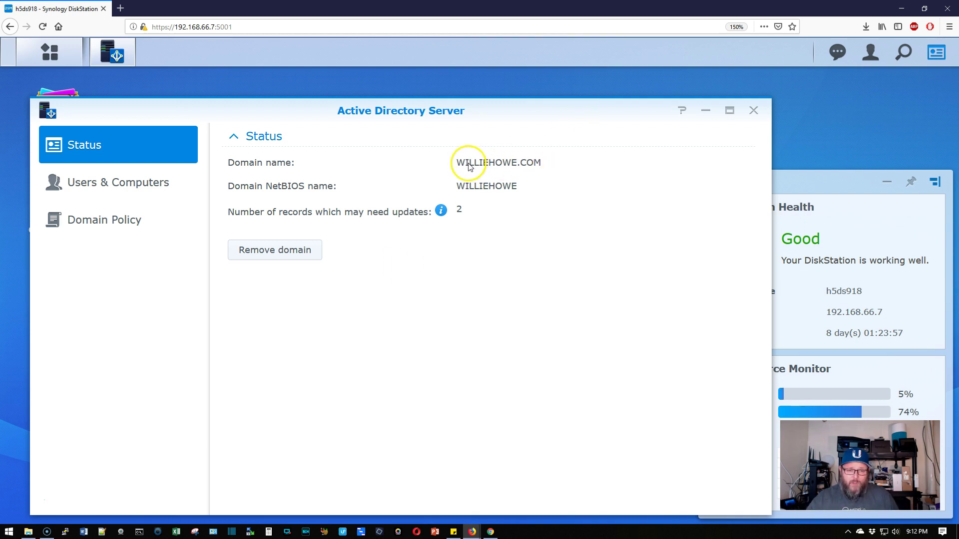
mouse_move(534, 189)
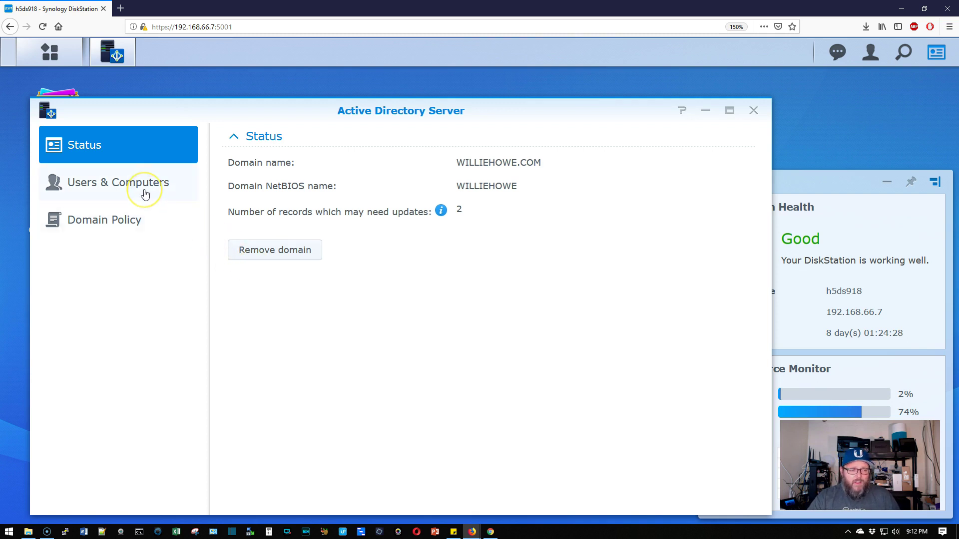
In Users & Computers, sort by Type, widen the Name column, then browse Computers and Domain Controllers (H5DS918$)
click(120, 181)
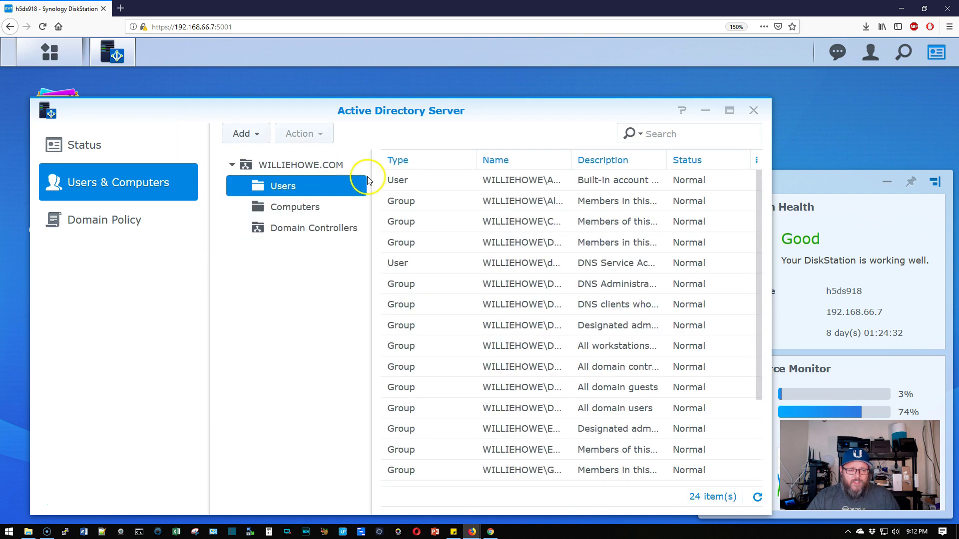
click(400, 159)
scroll(513, 250, down, 3)
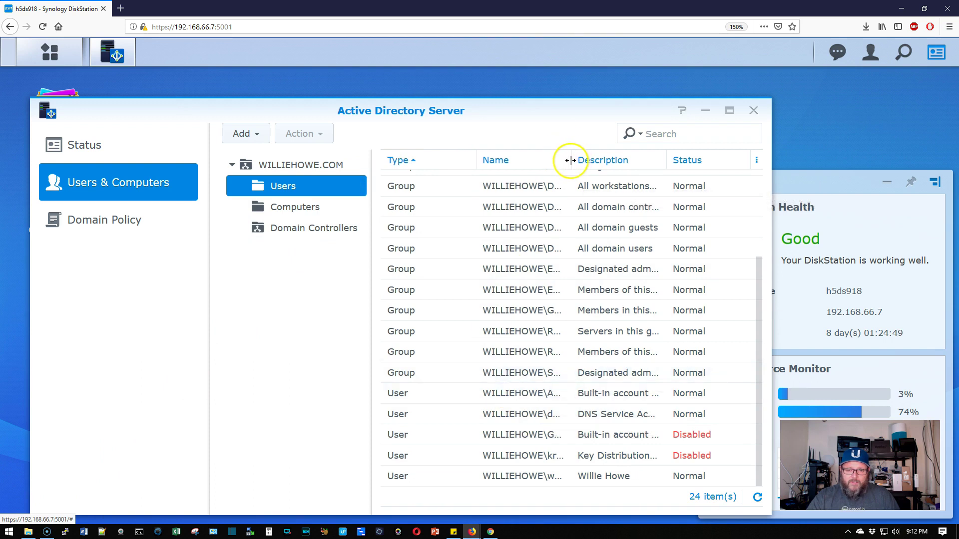
drag(573, 159, 699, 159)
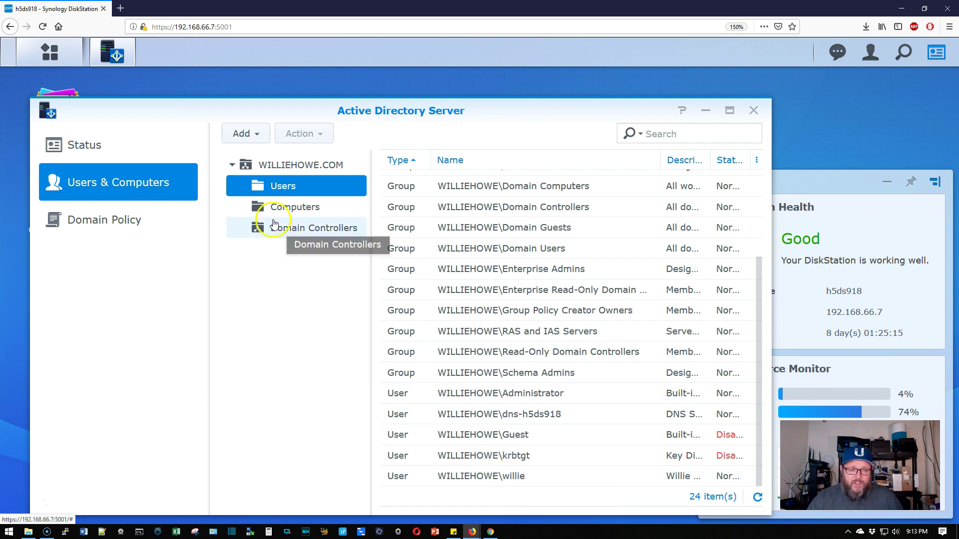
click(303, 216)
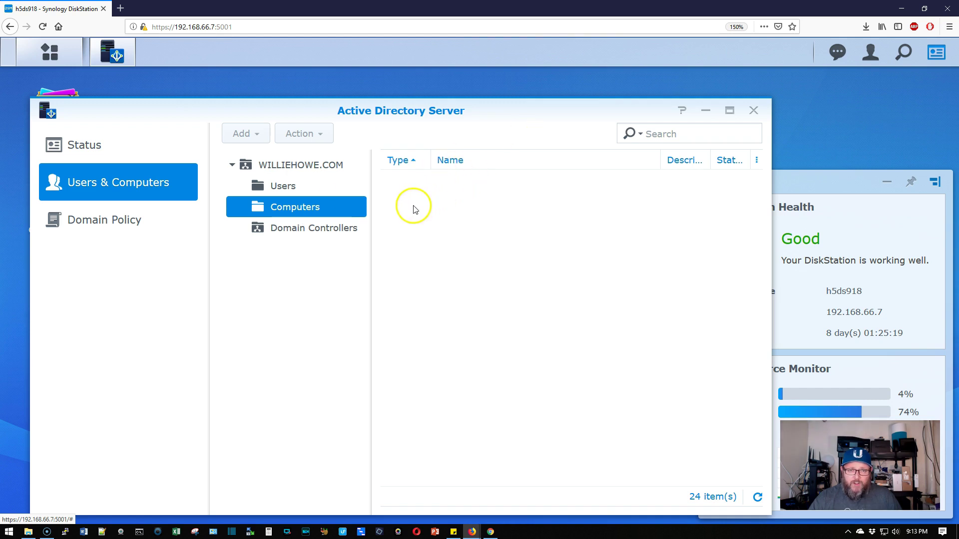
click(302, 230)
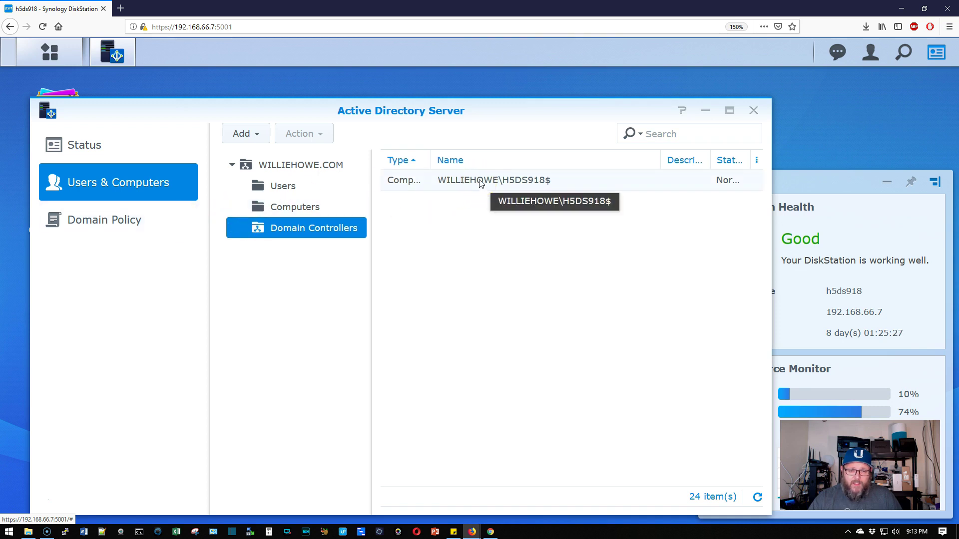
Check the Domain Policy password and lockout settings, then return to the Users node in Users & Computers
click(106, 220)
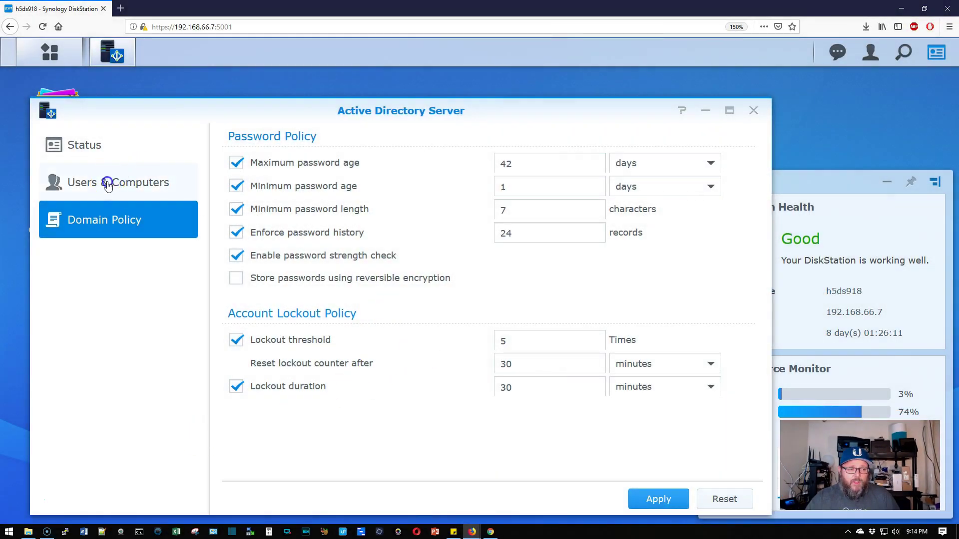
click(105, 183)
click(292, 190)
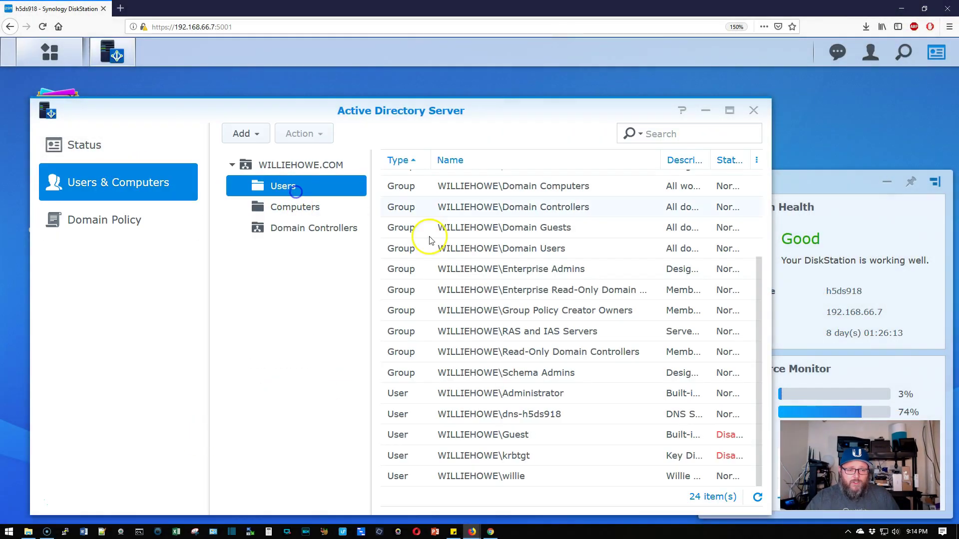
Open the last user account's properties and look through its Account, General and Profile tabs
double_click(492, 479)
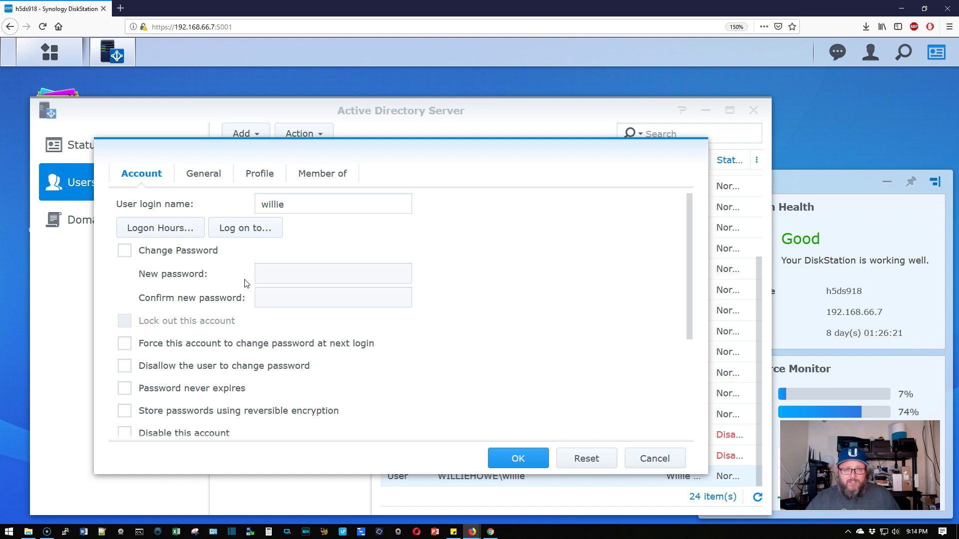
scroll(212, 295, down, 3)
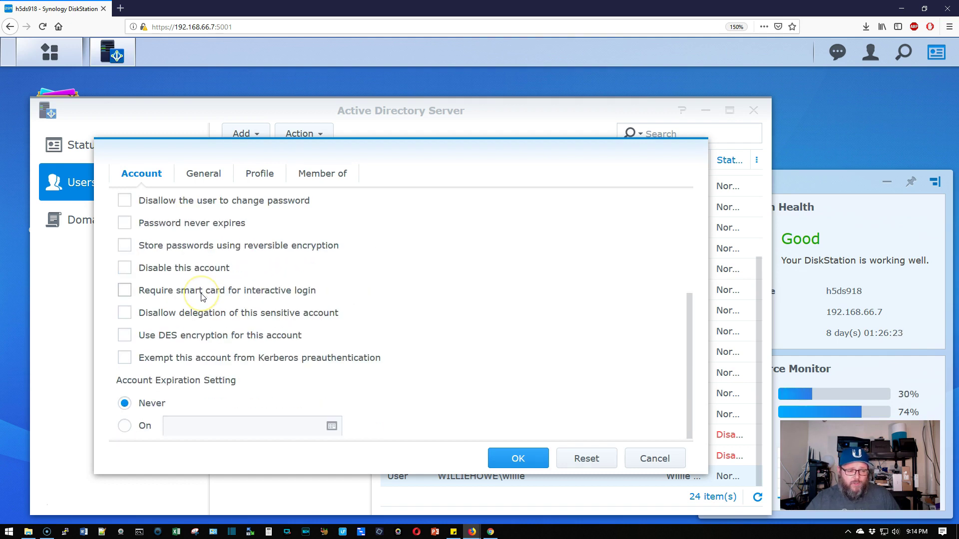
scroll(206, 320, up, 3)
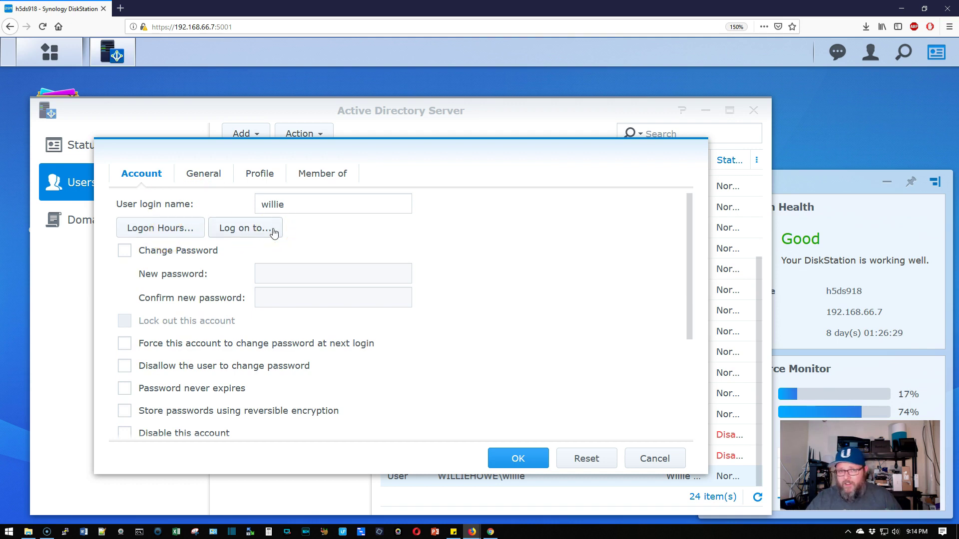
click(204, 175)
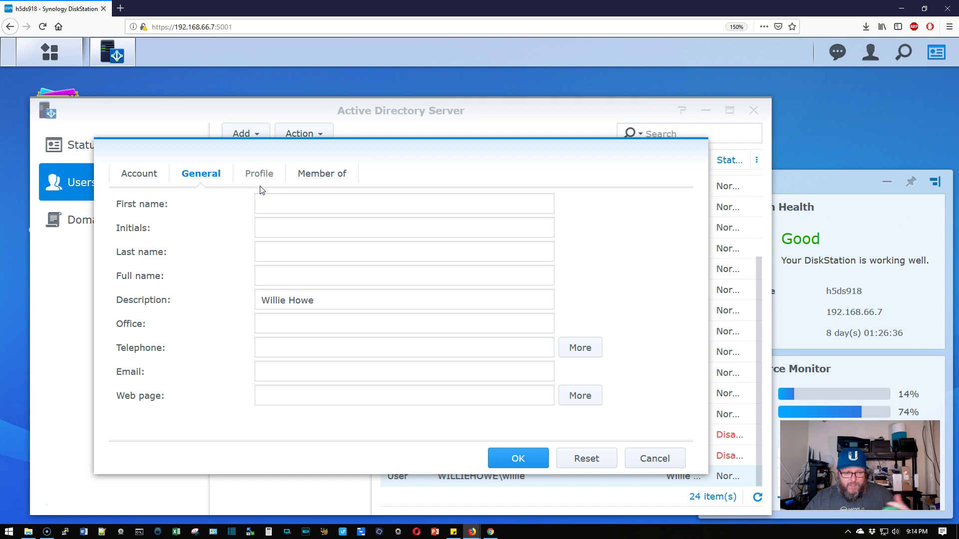
click(260, 173)
Try the profile path, login script and home-directory drive fields, leaving the home directory as a local path
click(281, 229)
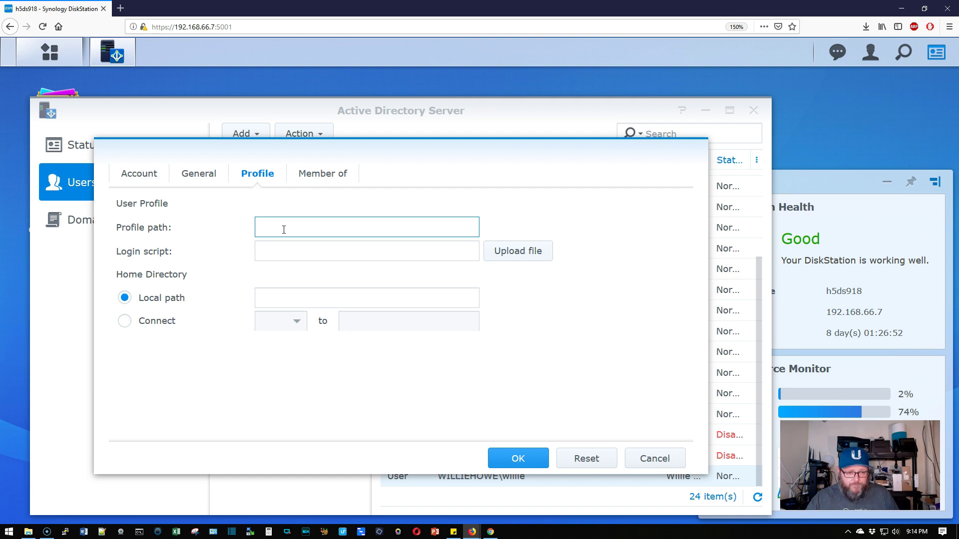
click(298, 251)
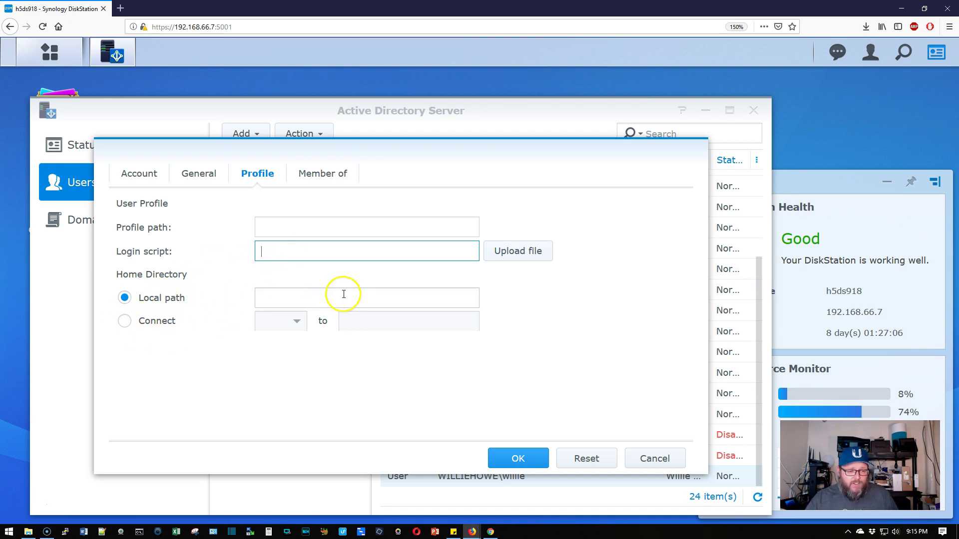
click(160, 321)
click(288, 324)
click(369, 321)
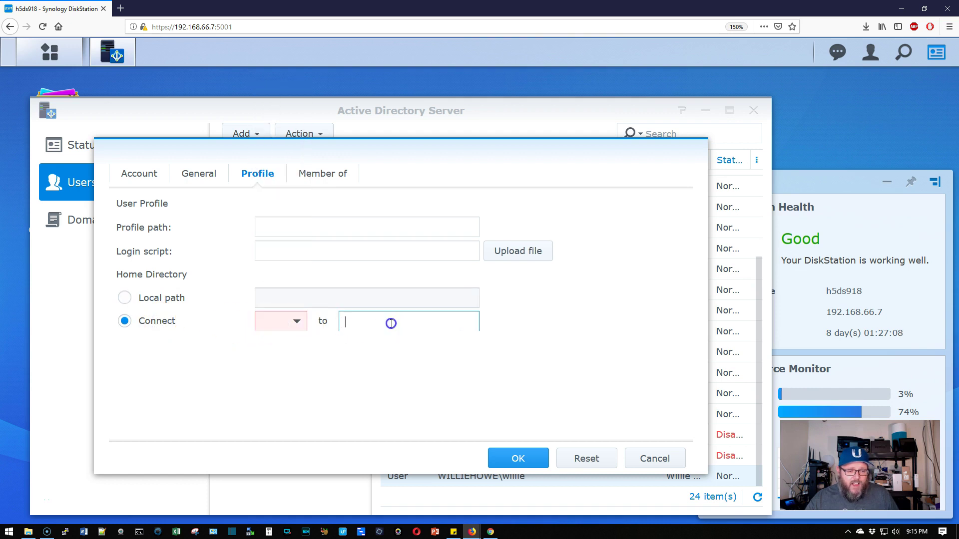
click(140, 298)
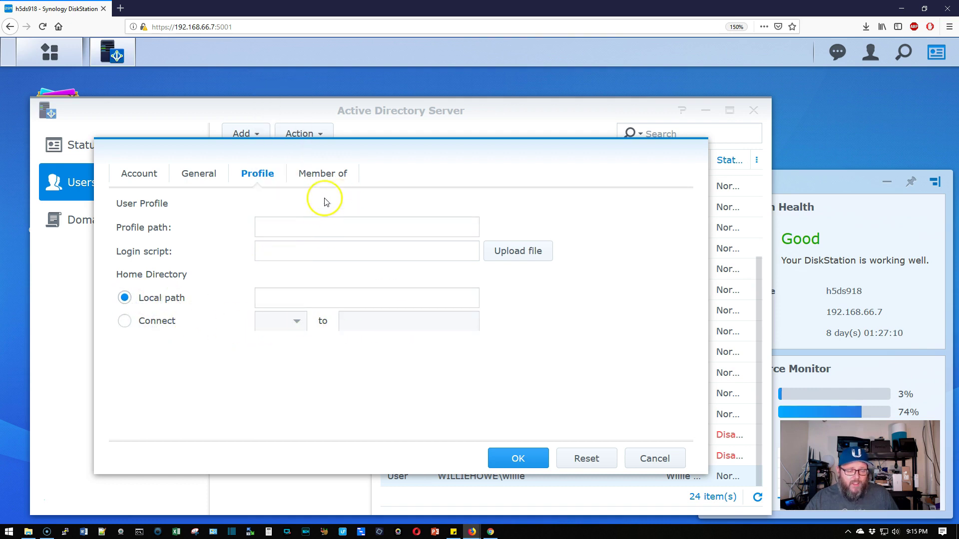
Review the user's Member of groups, cancel the dialog without saving, and go to Domain Policy
click(327, 175)
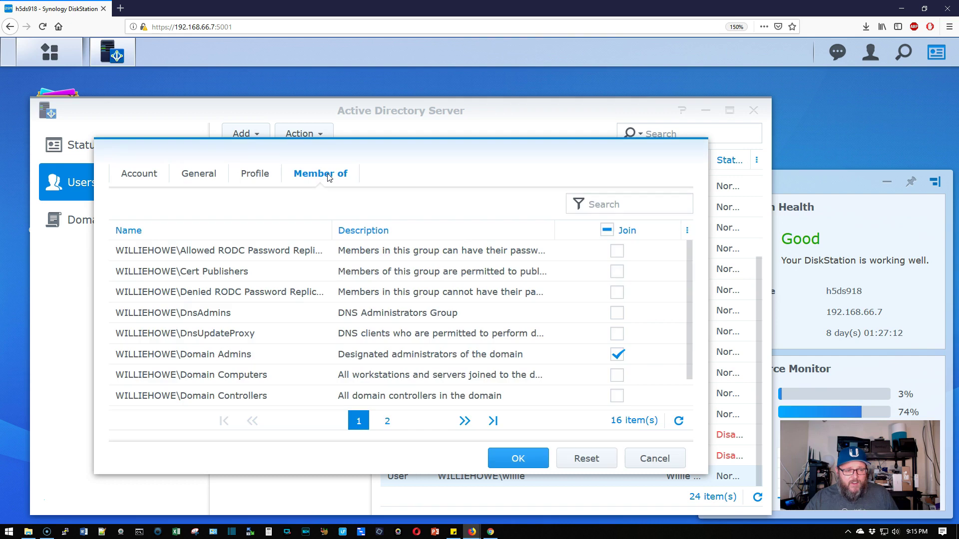
scroll(306, 302, down, 1)
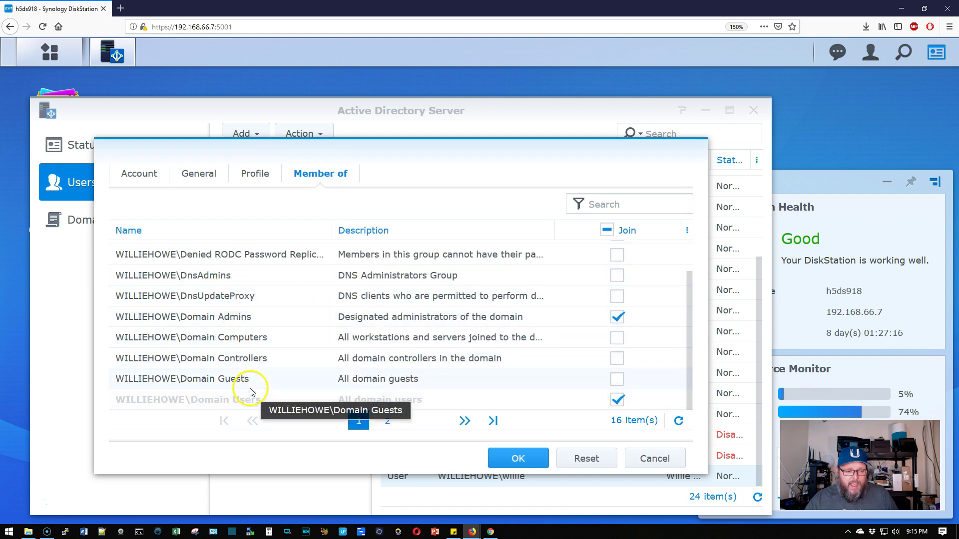
click(669, 462)
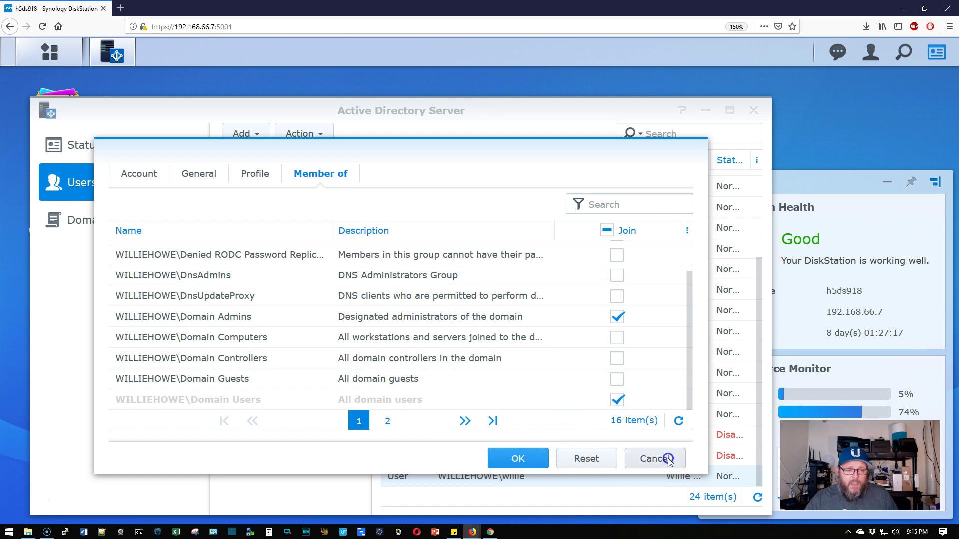
click(98, 216)
Go back to the Status page and nudge the Active Directory Server window up and right
click(97, 149)
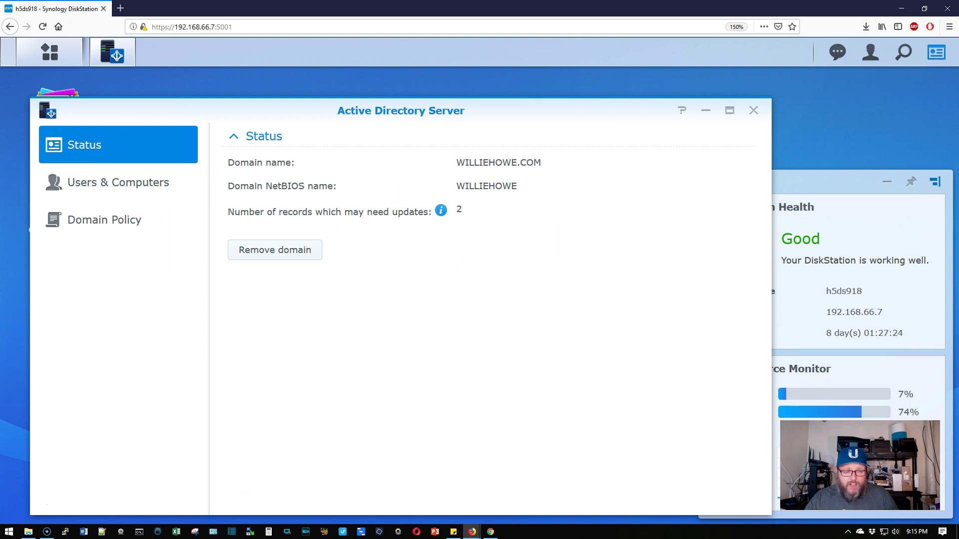
drag(469, 117, 481, 103)
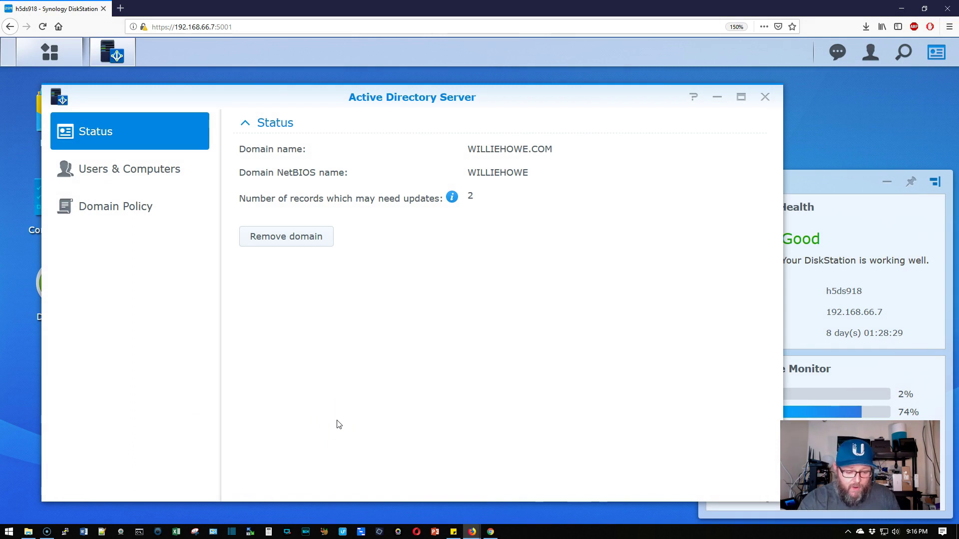
Launch Remote Desktop Connection via Run (mstsc) and connect to 192.168.66.8
key(super+r)
key(Return)
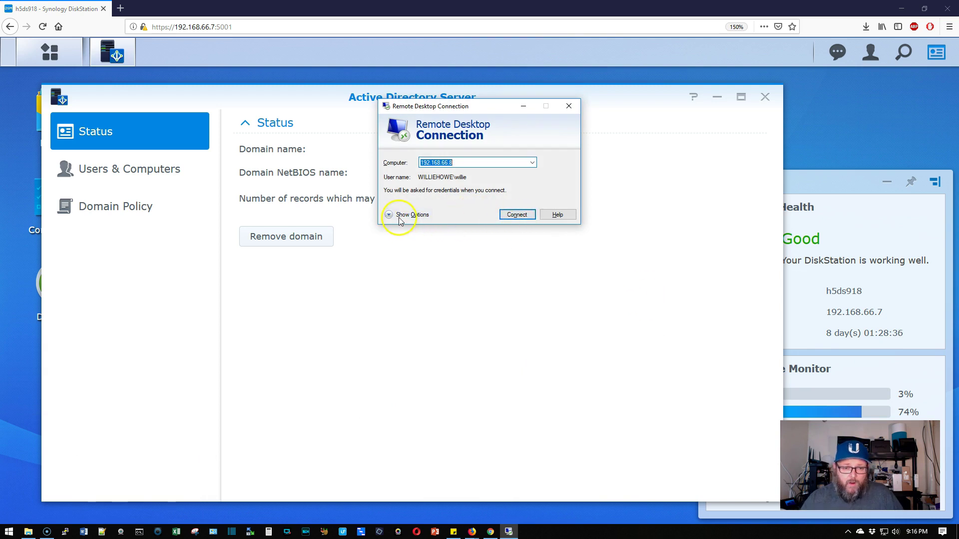
click(519, 214)
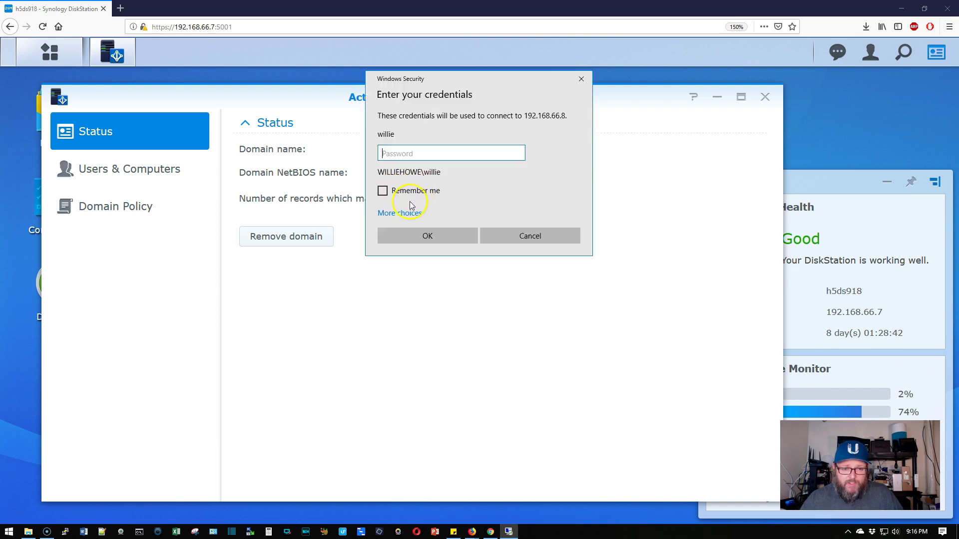
Sign in using a different local account and its password, accepting the certificate warning
click(403, 213)
click(440, 263)
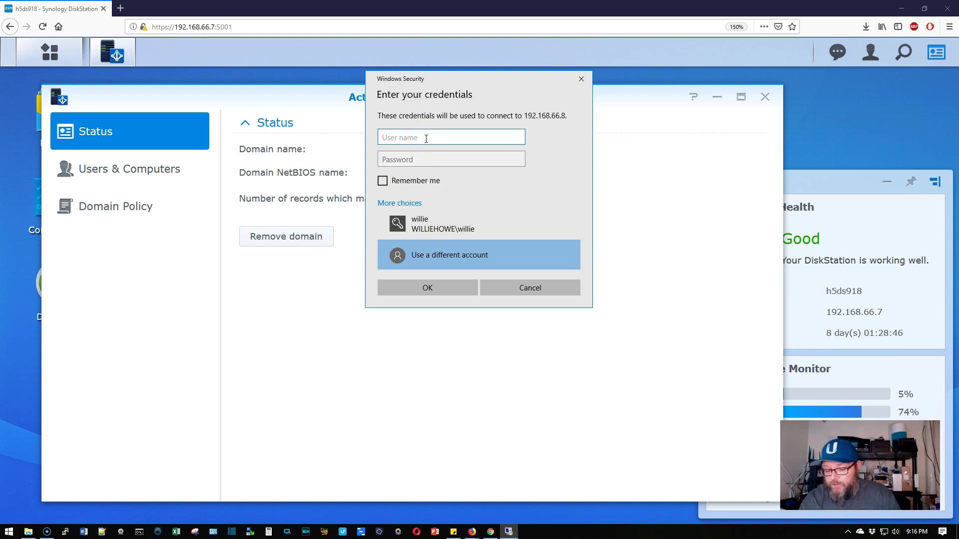
text(.\willie)
key(Tab)
text(•••••)
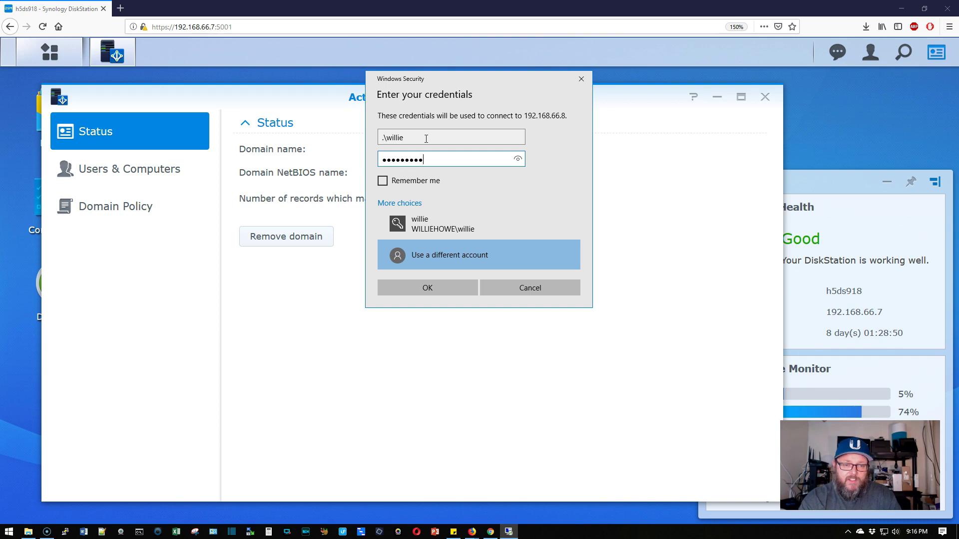
click(478, 183)
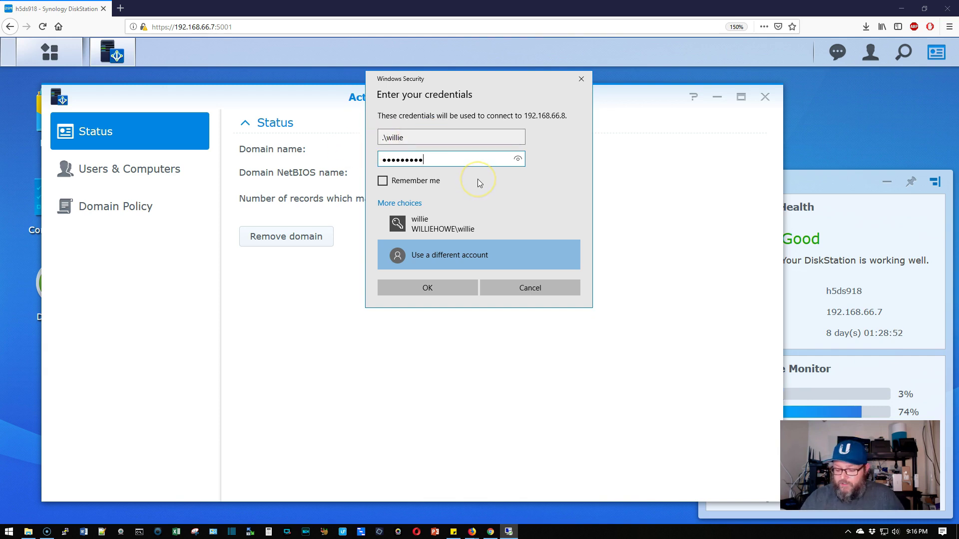
key(Return)
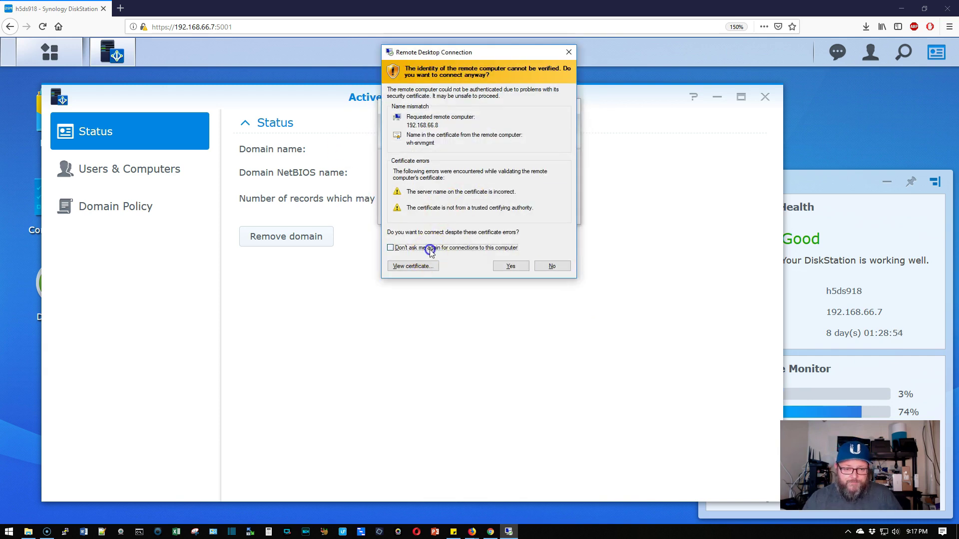
click(512, 266)
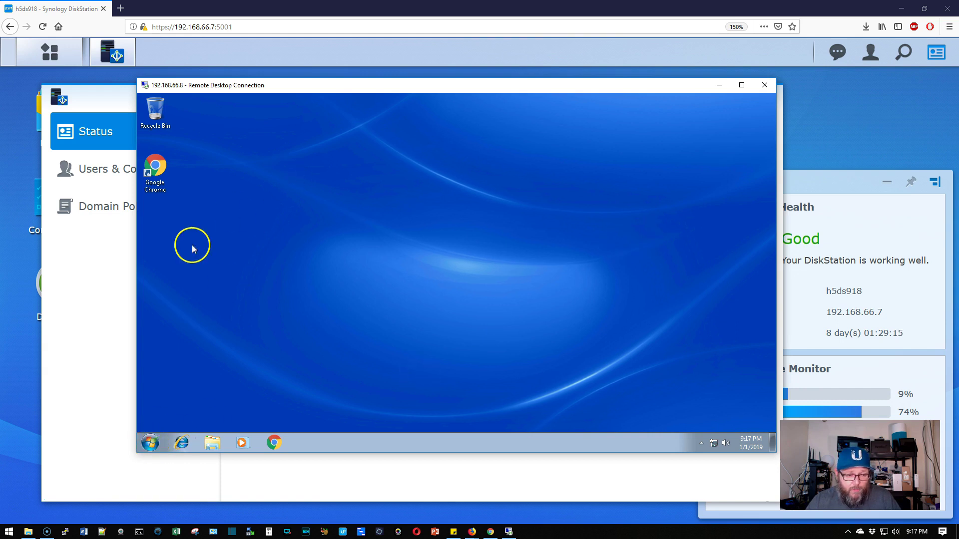
Open the Local Area Connection's IPv4 properties from the Network and Sharing Center
click(151, 443)
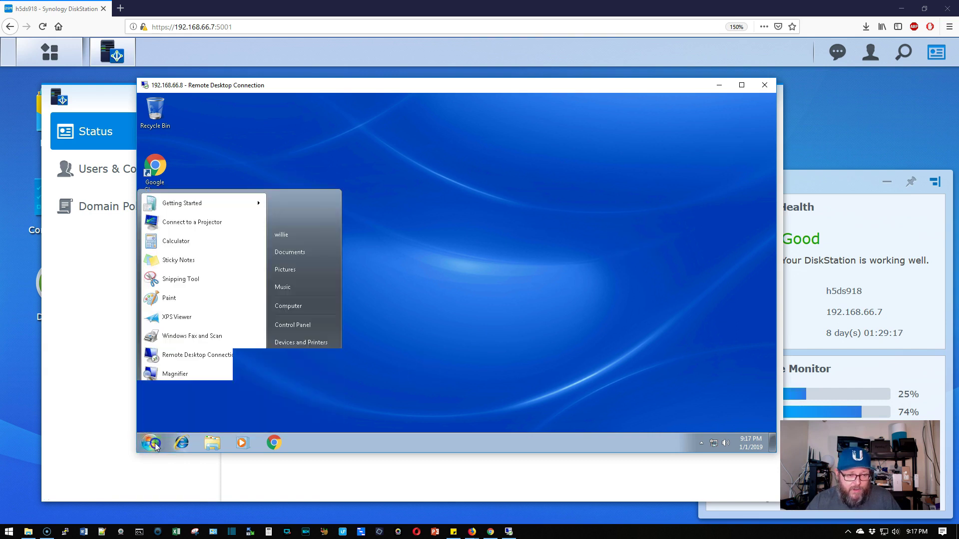
click(152, 443)
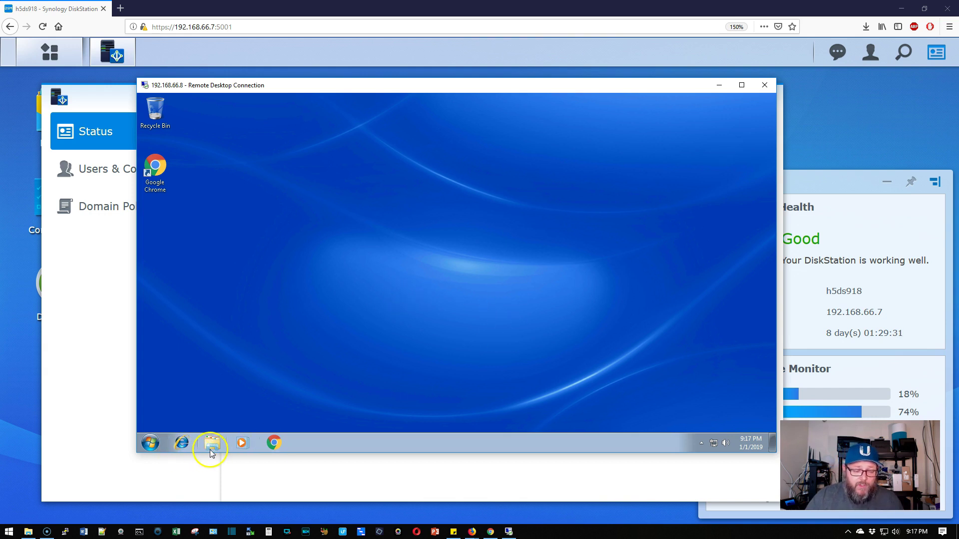
right_click(713, 444)
key(Escape)
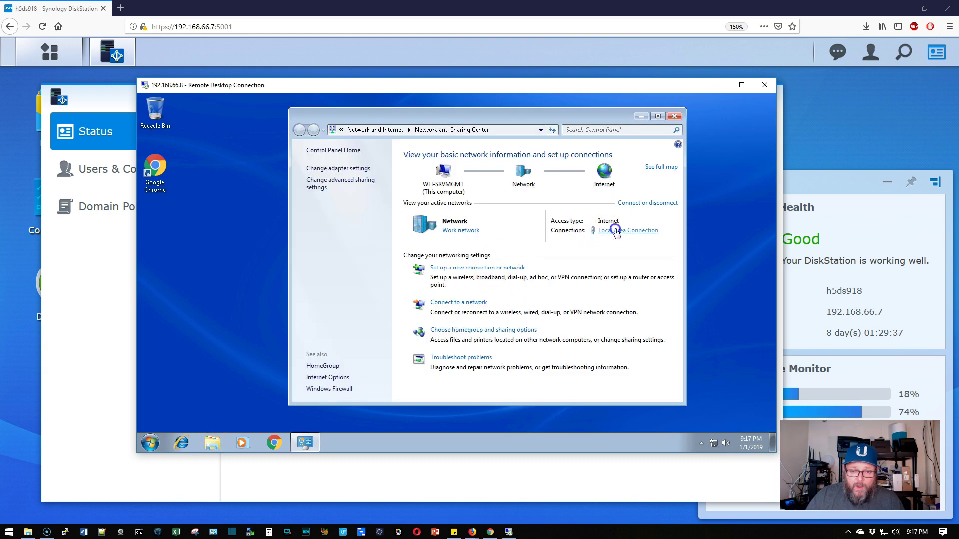
click(602, 231)
click(397, 352)
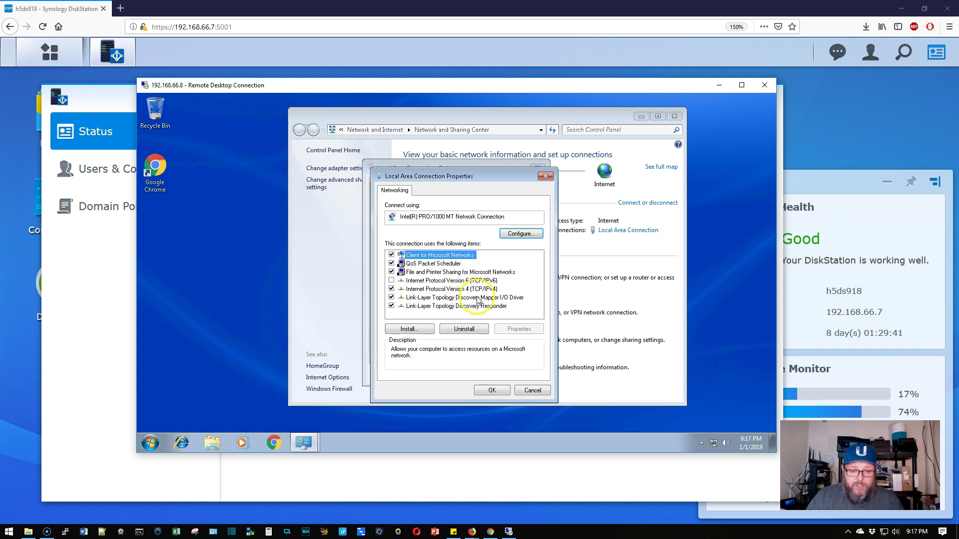
double_click(439, 291)
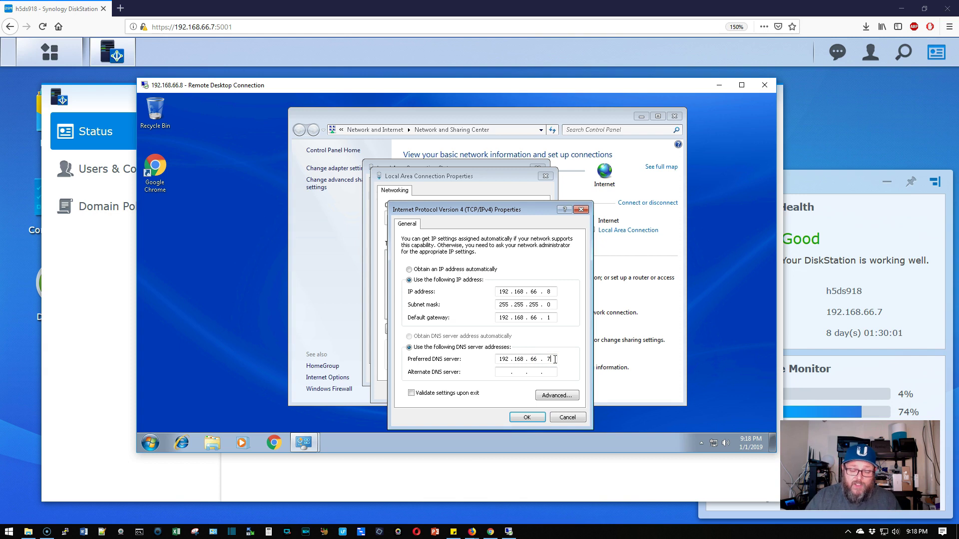
Save static IPv4 settings with preferred DNS 192.168.66.7 and close all network windows
click(527, 416)
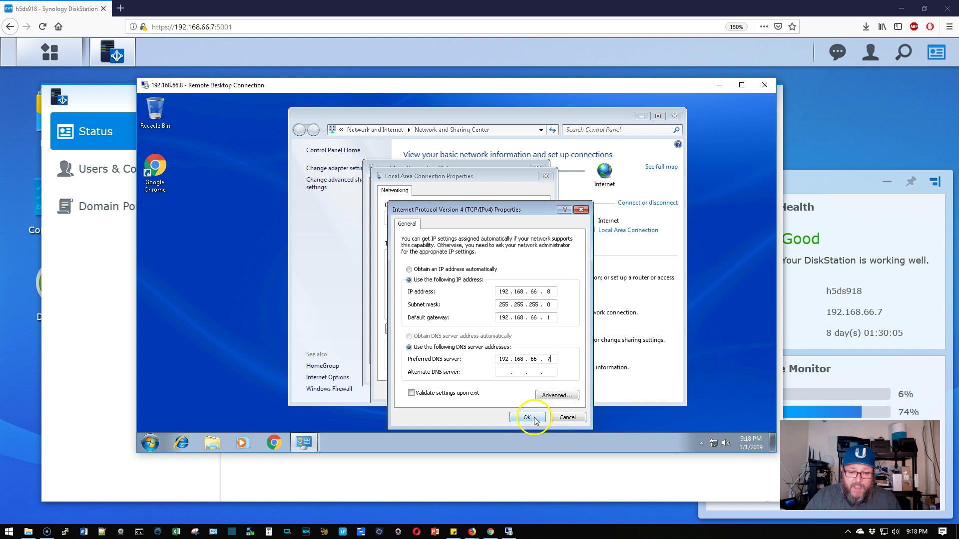
click(501, 391)
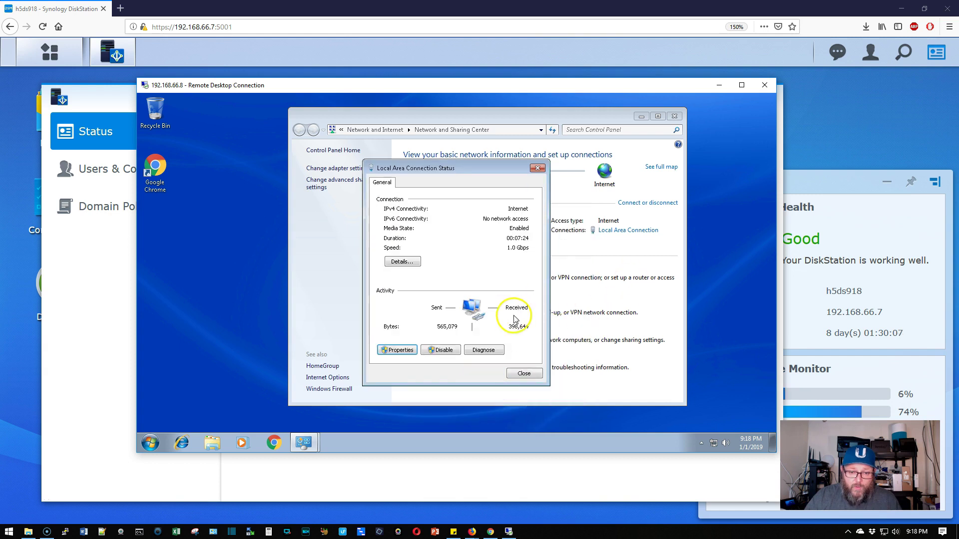
click(517, 373)
click(675, 117)
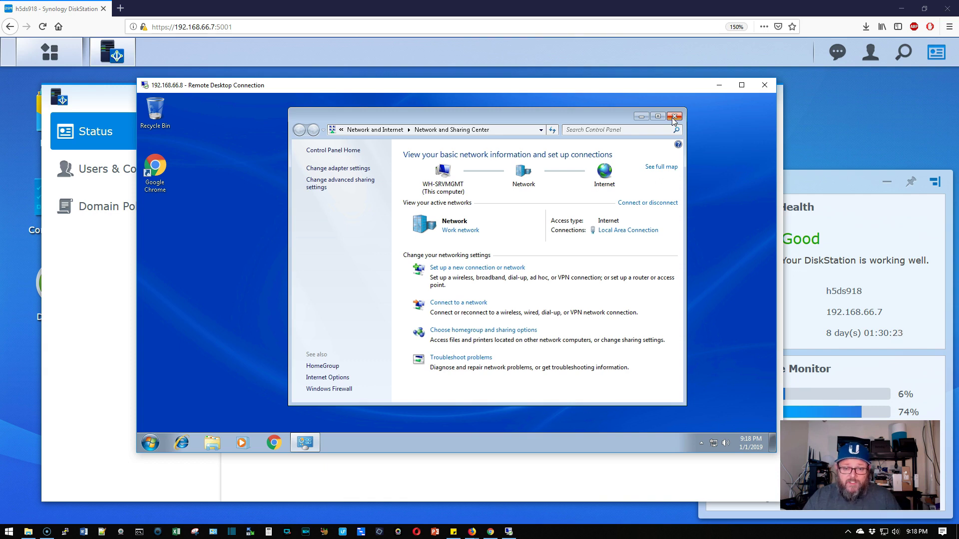
click(674, 116)
Show the System page via Computer > Properties, and again via the Run dialog's 'control system'
click(147, 444)
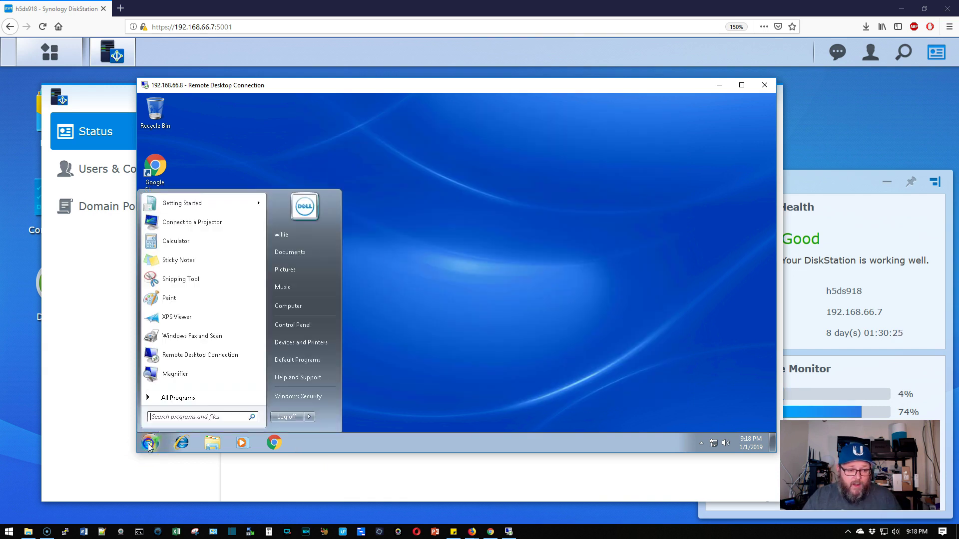
click(290, 307)
click(316, 389)
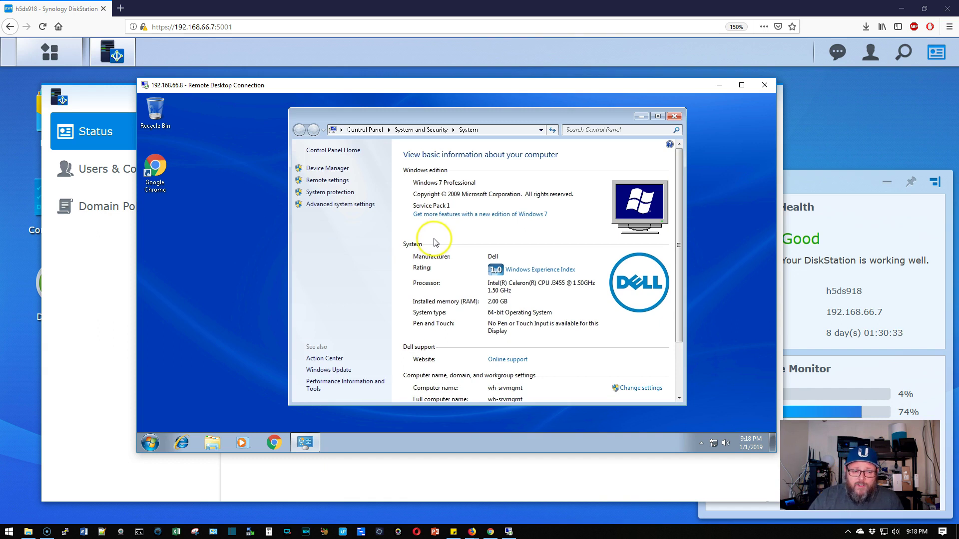
click(151, 444)
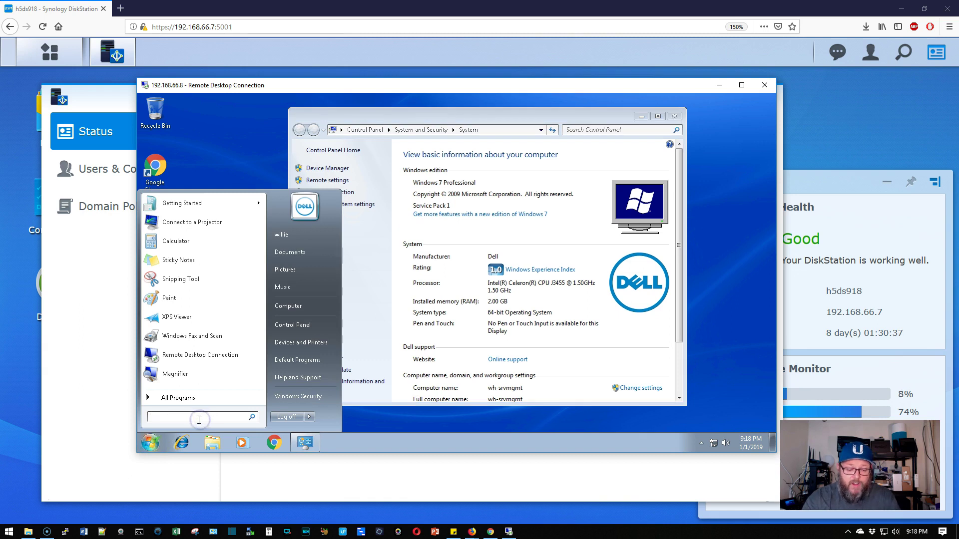
text(run)
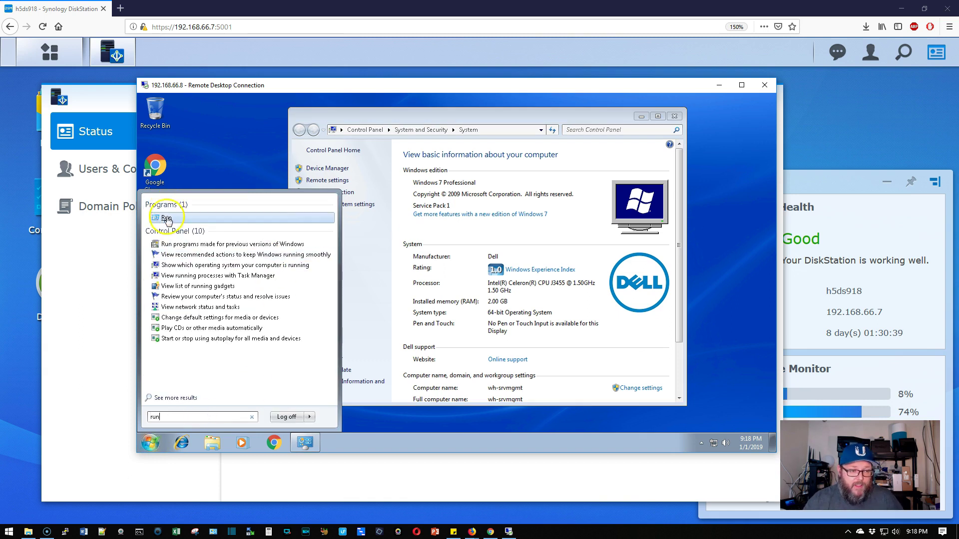
click(165, 218)
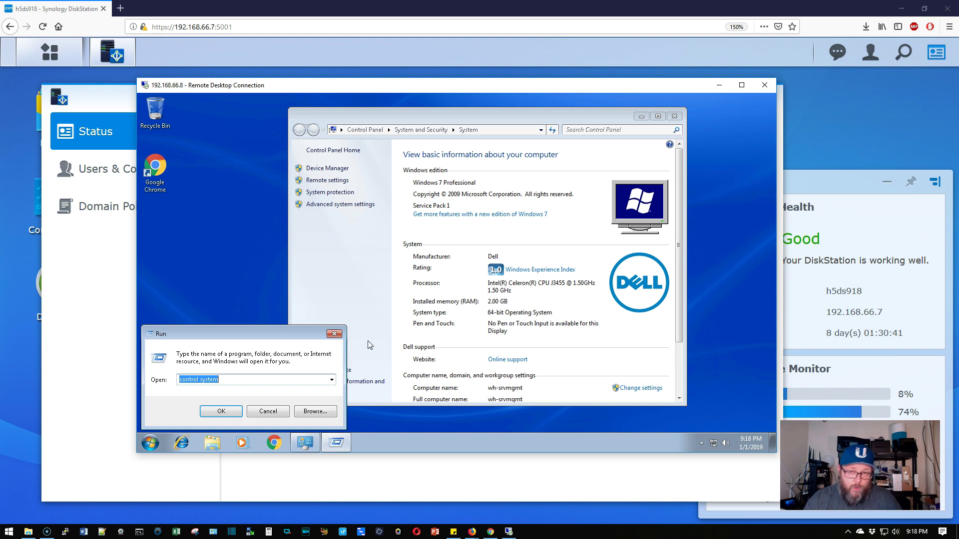
click(223, 410)
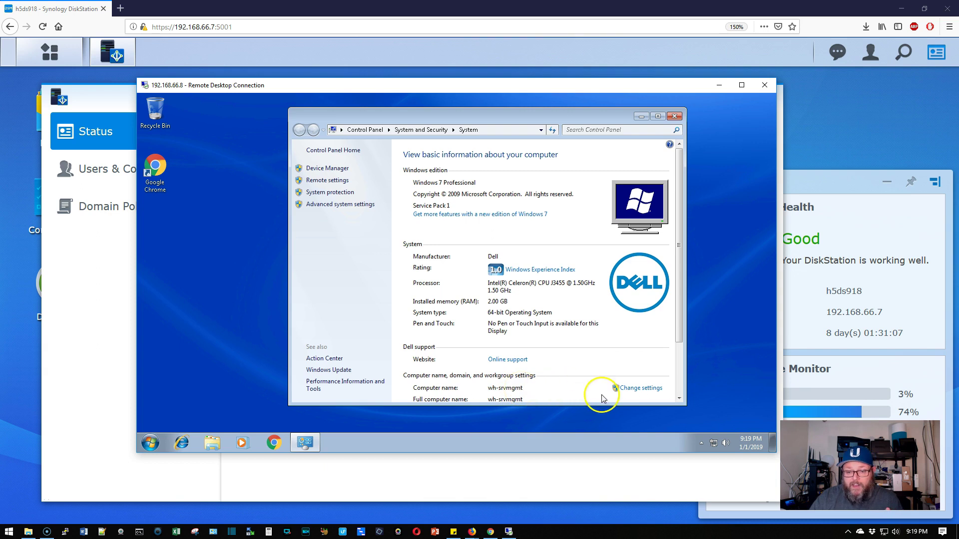
In Computer Name settings, switch membership to Domain and submit the Active Directory domain name
click(635, 391)
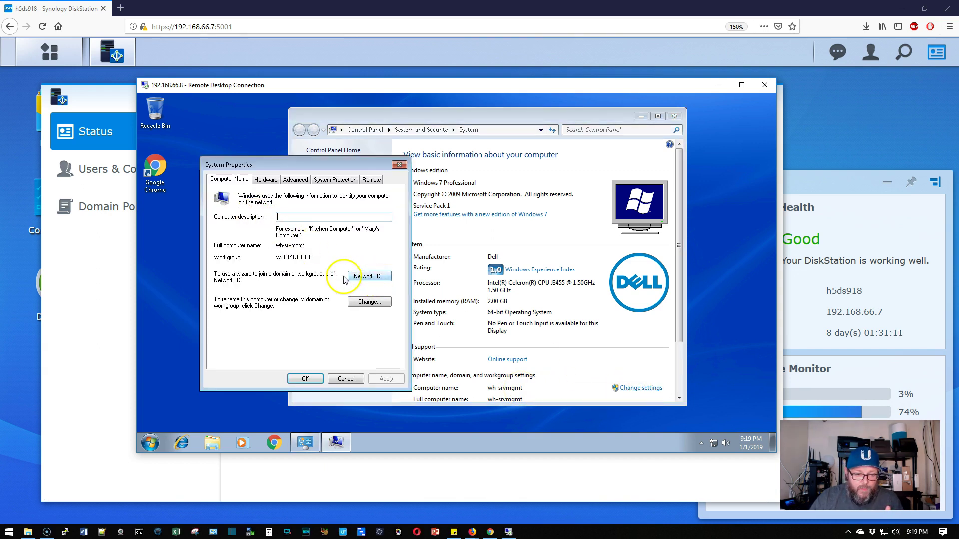
click(370, 303)
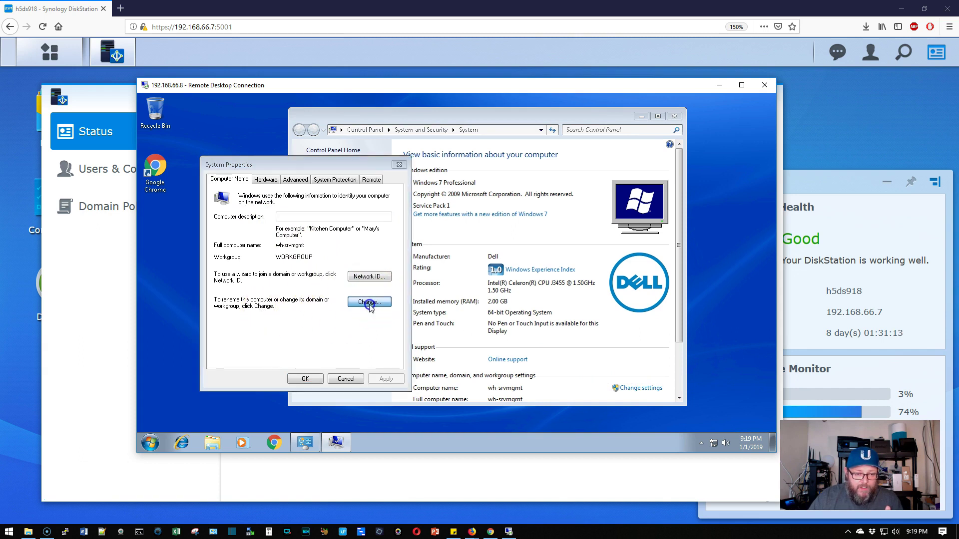
click(232, 297)
click(274, 302)
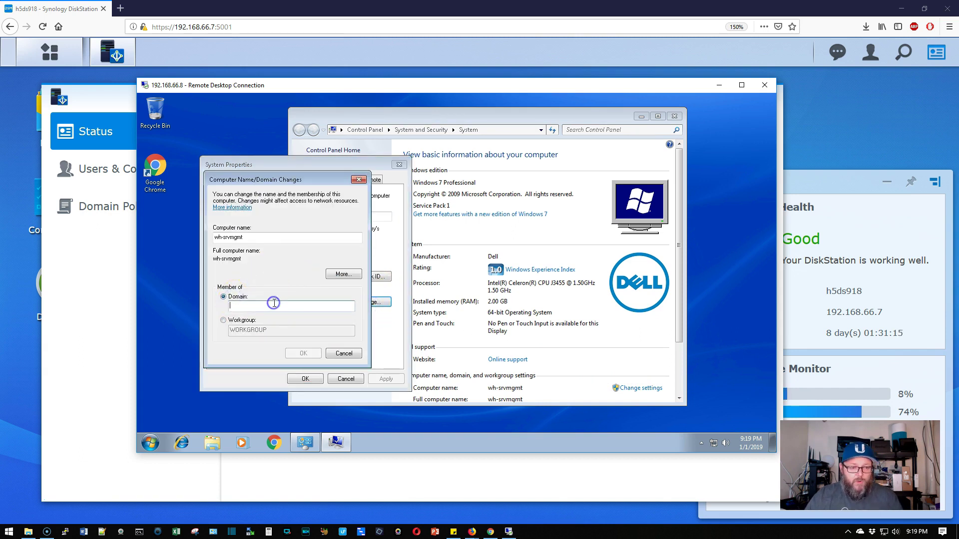
text(williehowe.com)
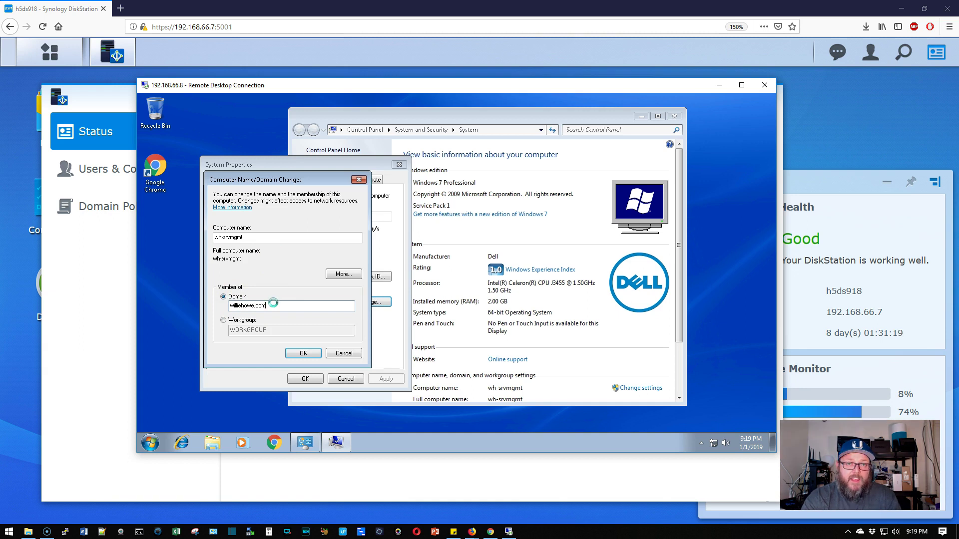
key(Return)
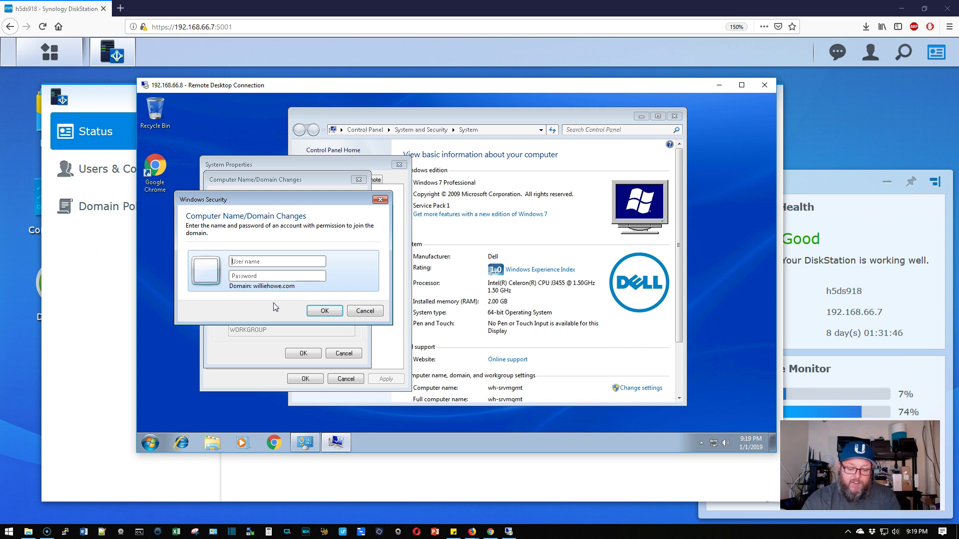
Authorise the join with the domain admin account, confirm the welcome and restart notices, and restart now
text(WILLIEHOWE\wil)
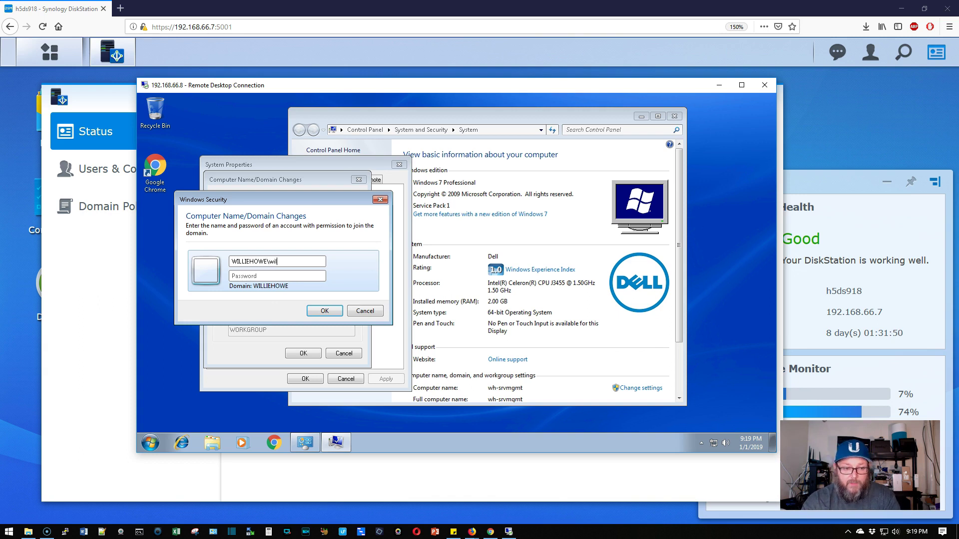
text(*********)
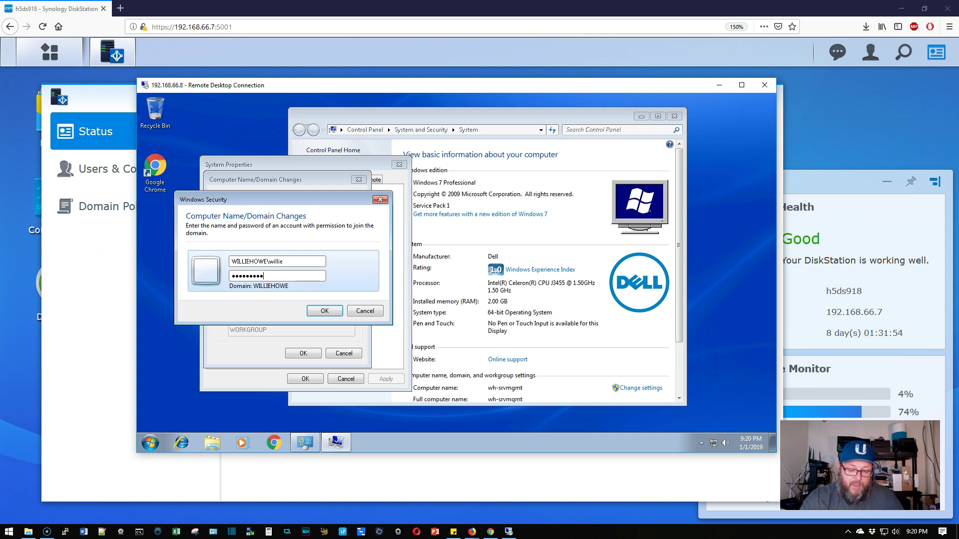
key(Return)
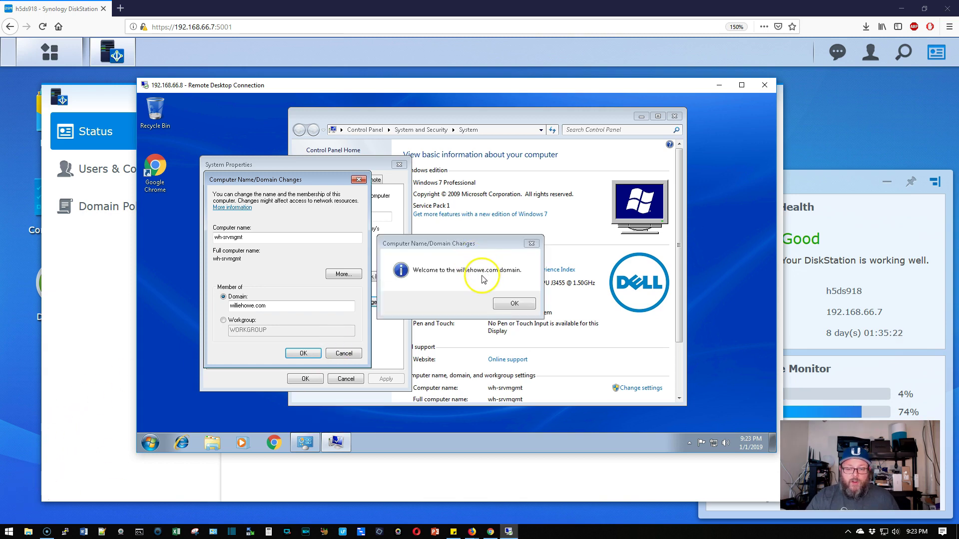
click(515, 304)
click(312, 352)
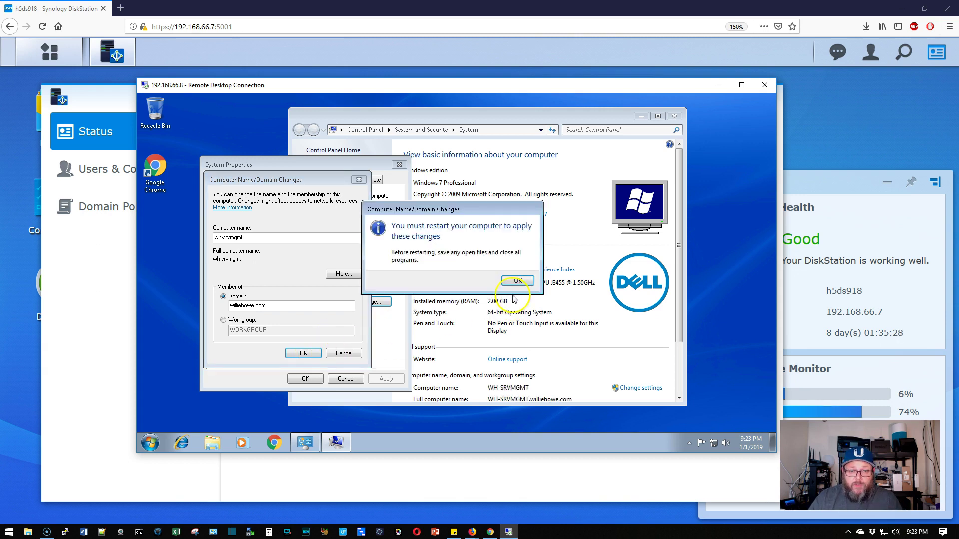
click(517, 288)
click(305, 378)
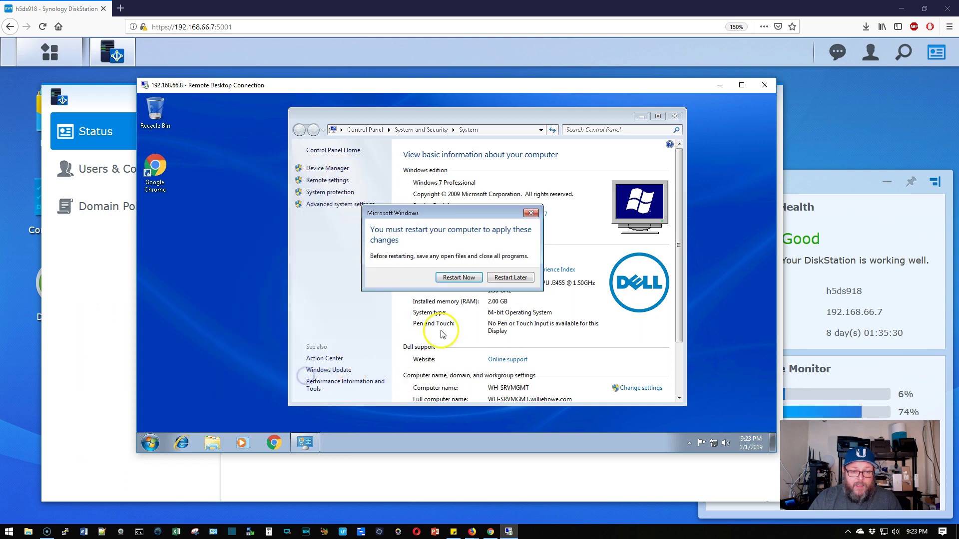
click(458, 277)
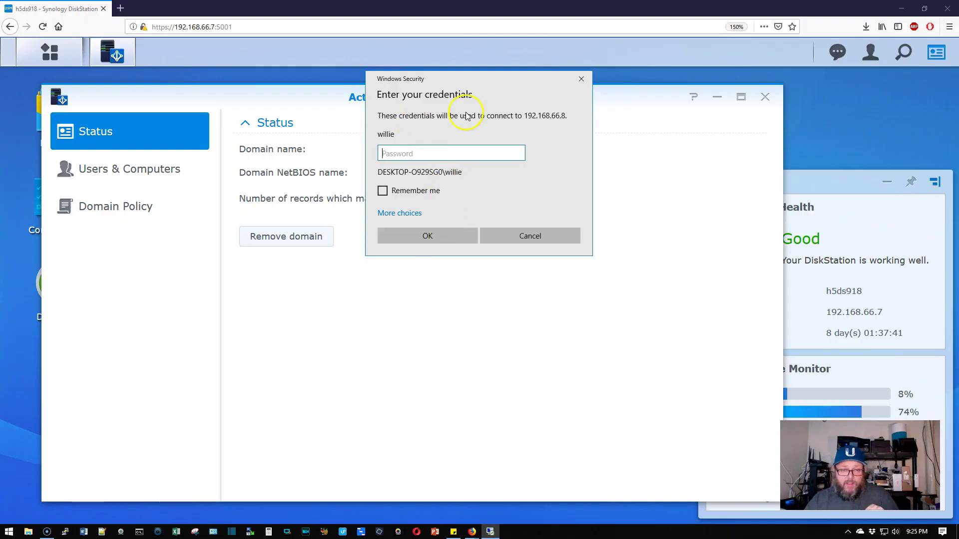
Sign in to 192.168.66.8 with the domain account and password, then connect past the certificate warning
click(403, 214)
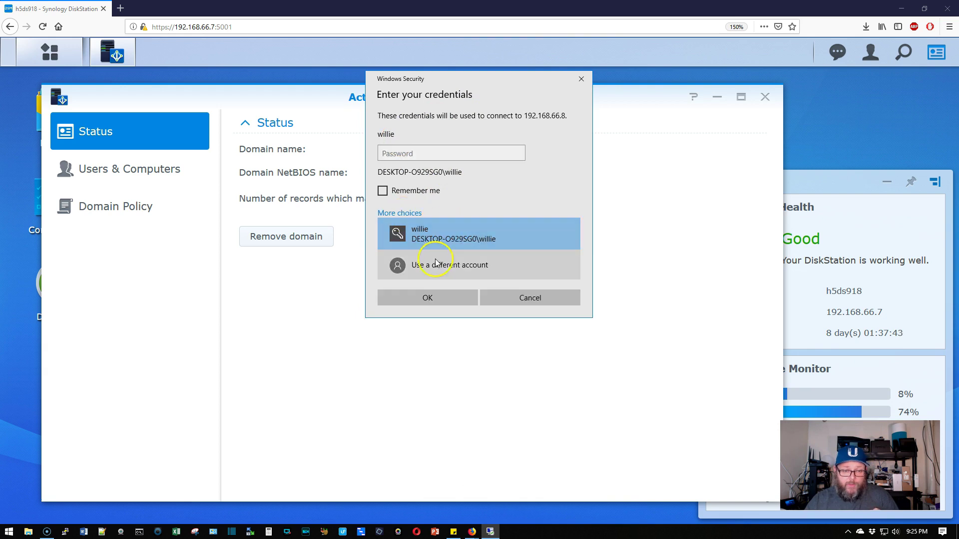
click(443, 269)
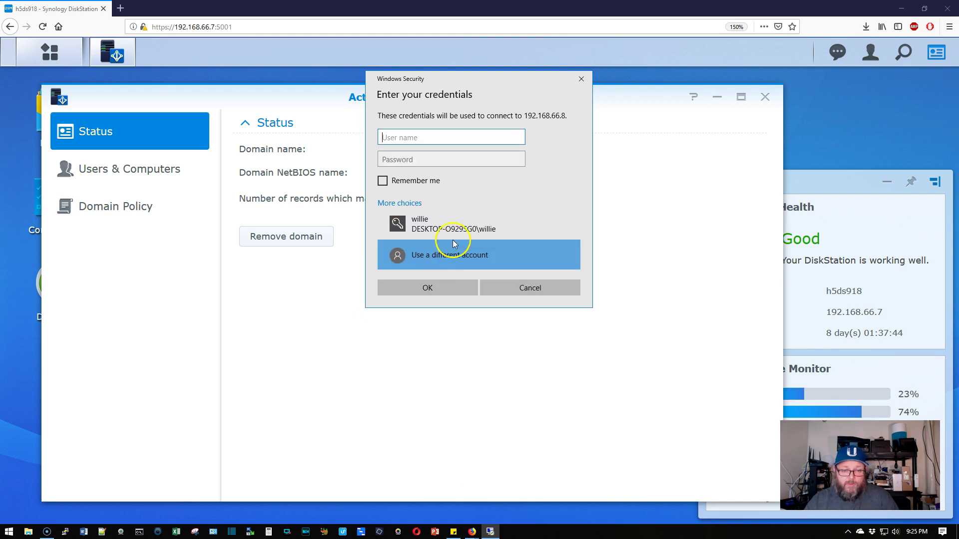
text(WILL)
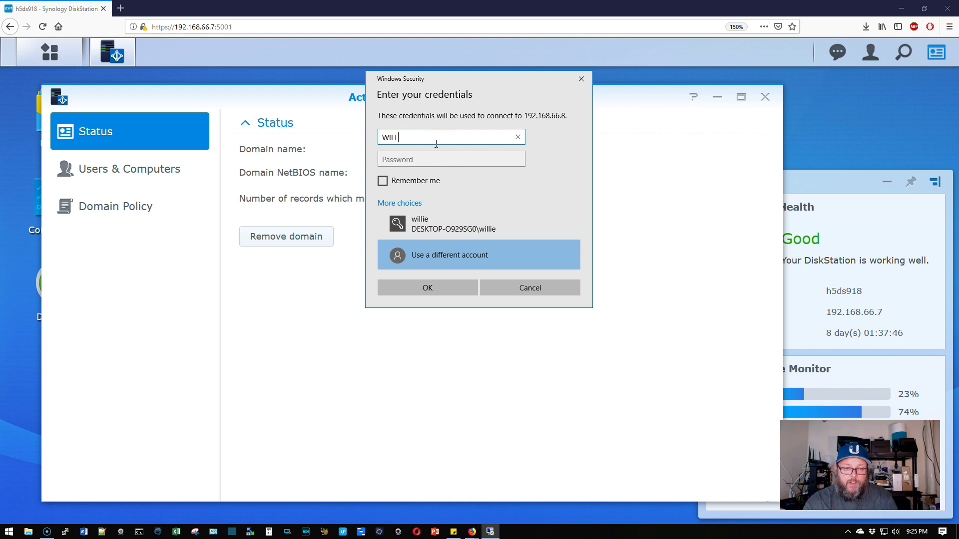
text(IEHOWE\willie)
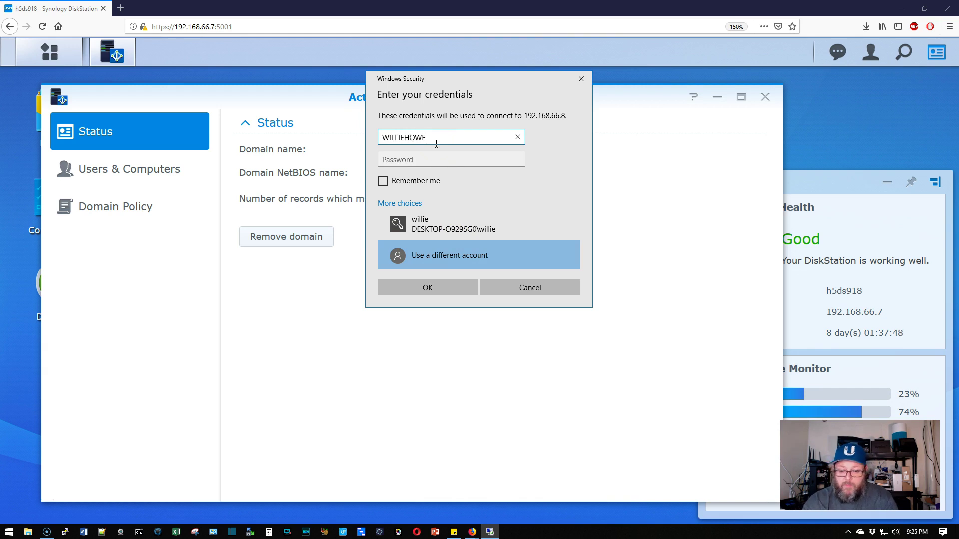
key(Tab)
text(••••)
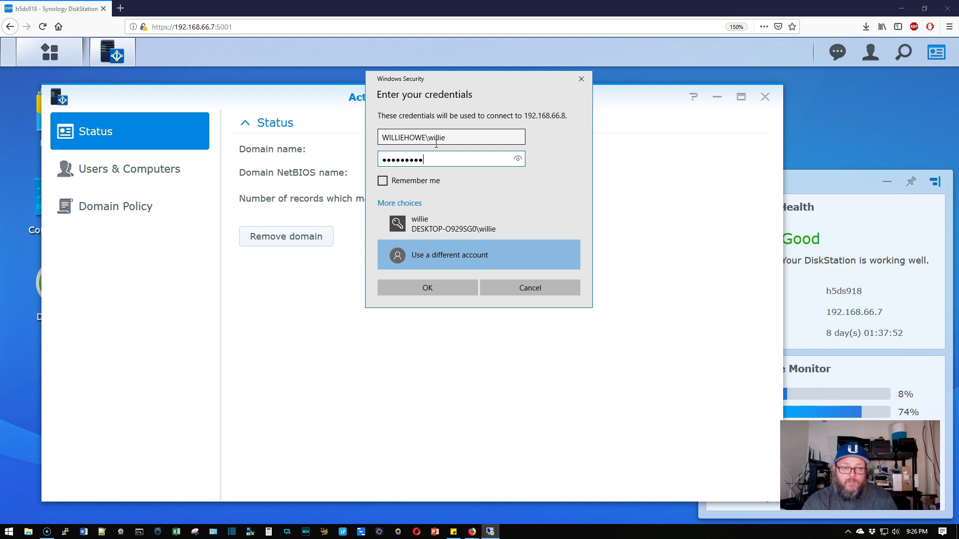
key(Return)
click(459, 248)
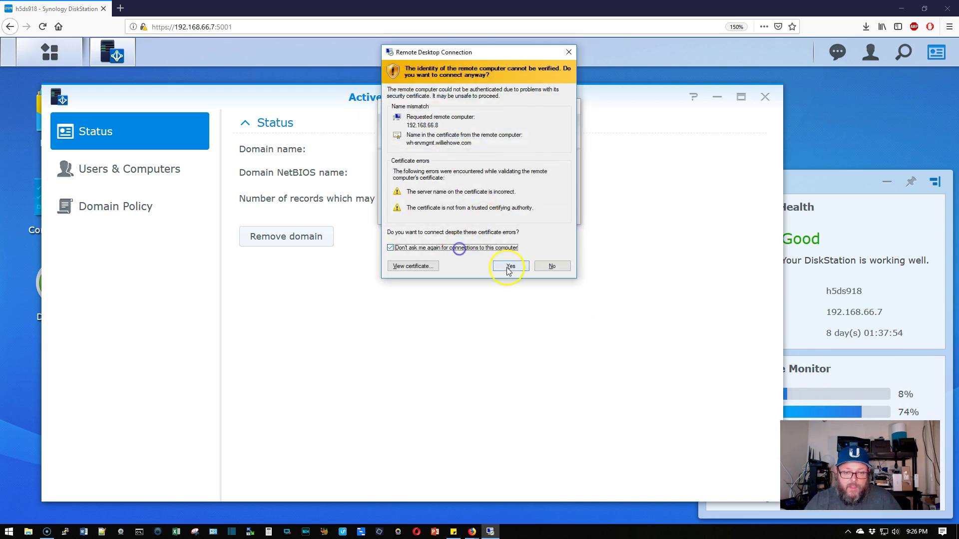
click(510, 266)
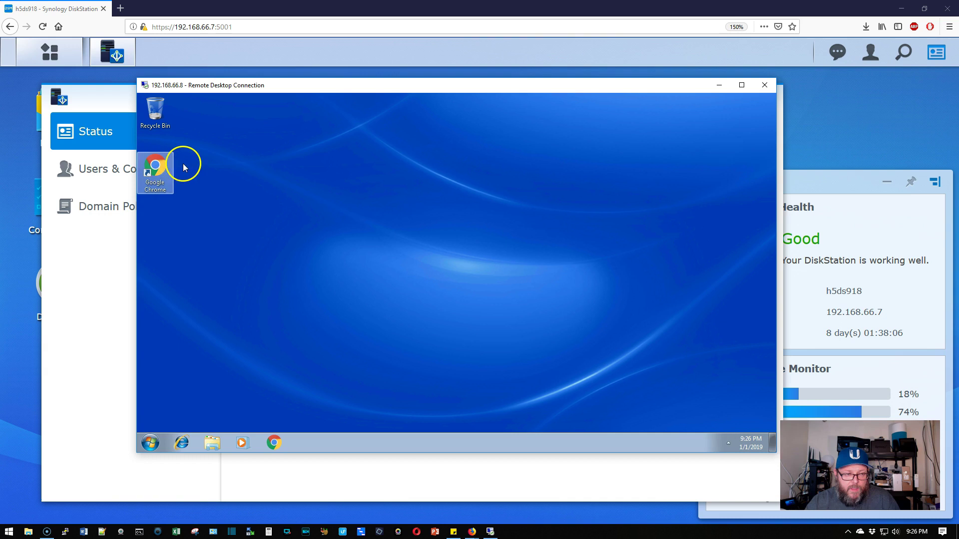
Launch Google Chrome from the remote desktop icon and bring its window forward
double_click(160, 166)
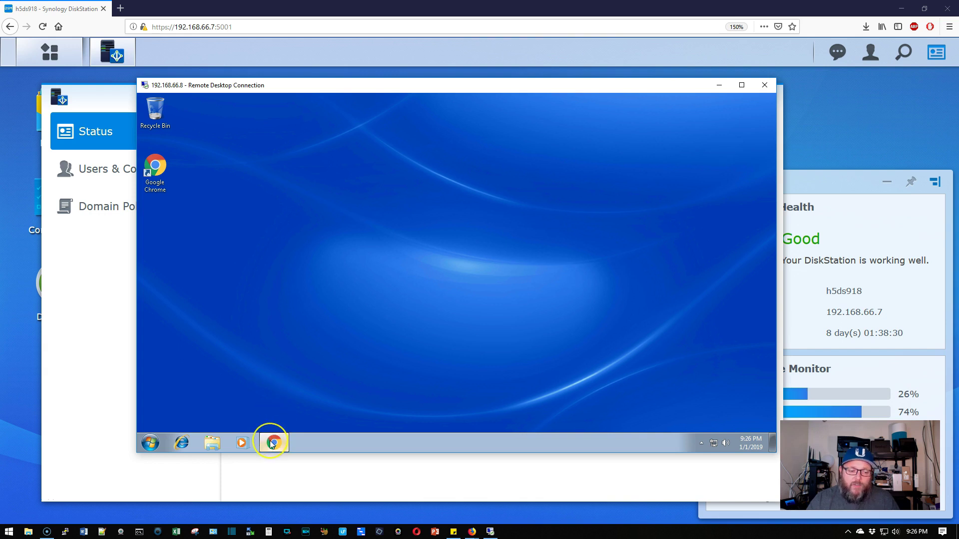
mouse_move(272, 444)
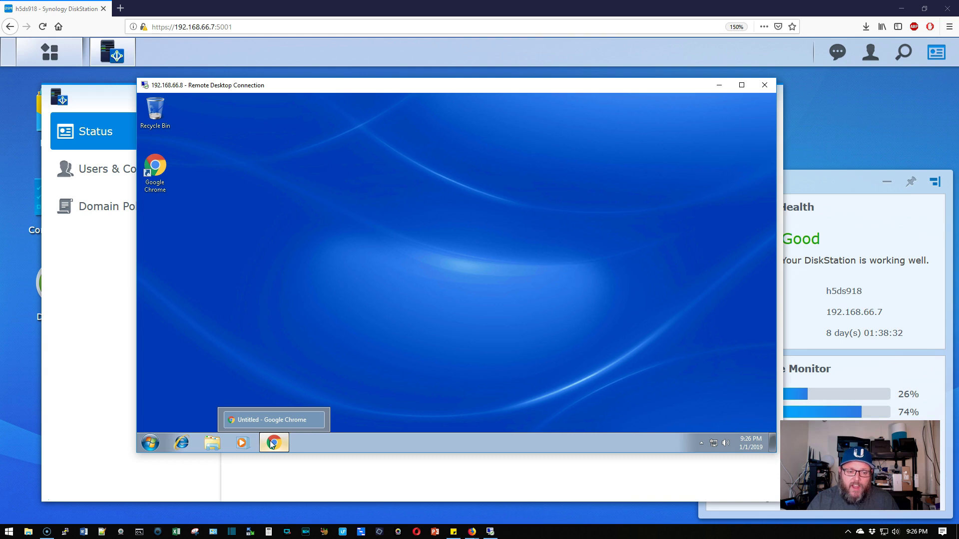
click(252, 418)
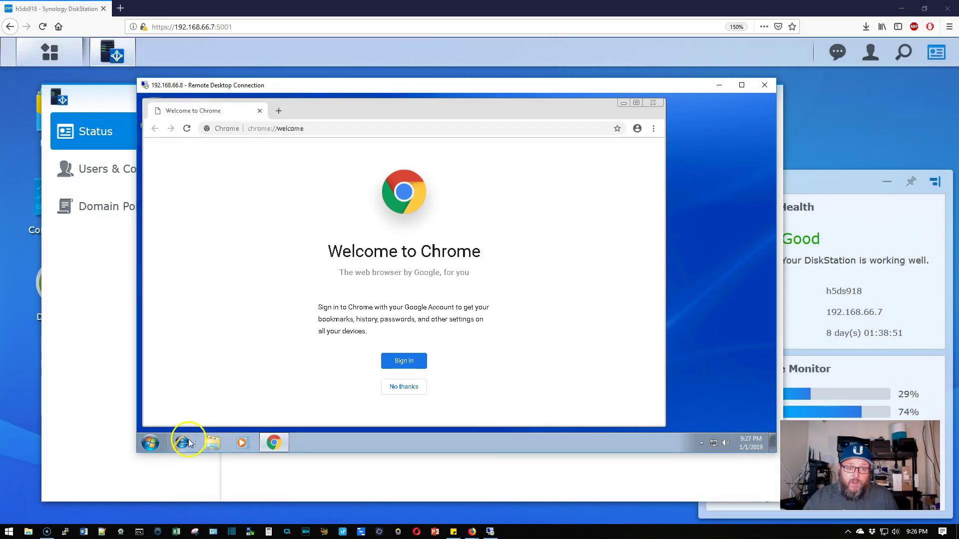
click(356, 128)
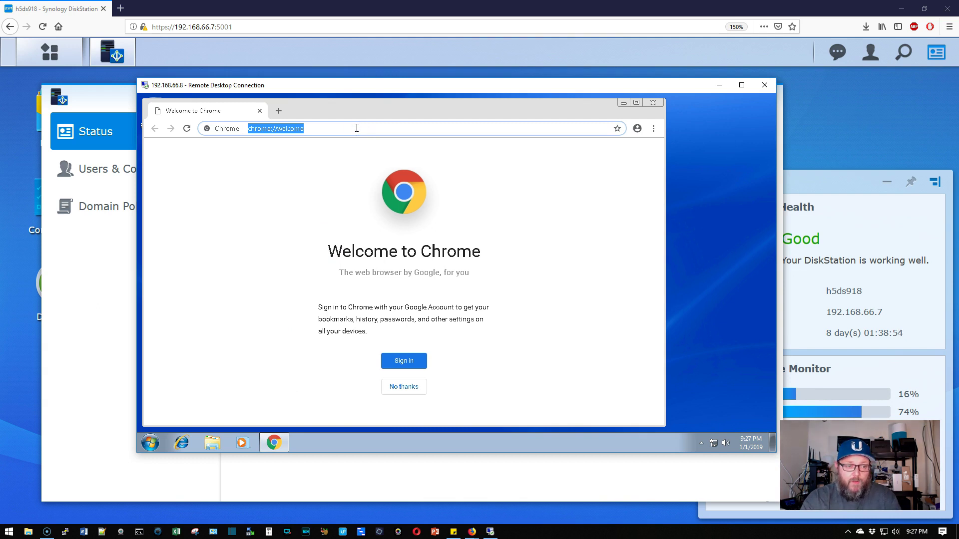
text(www.google.com)
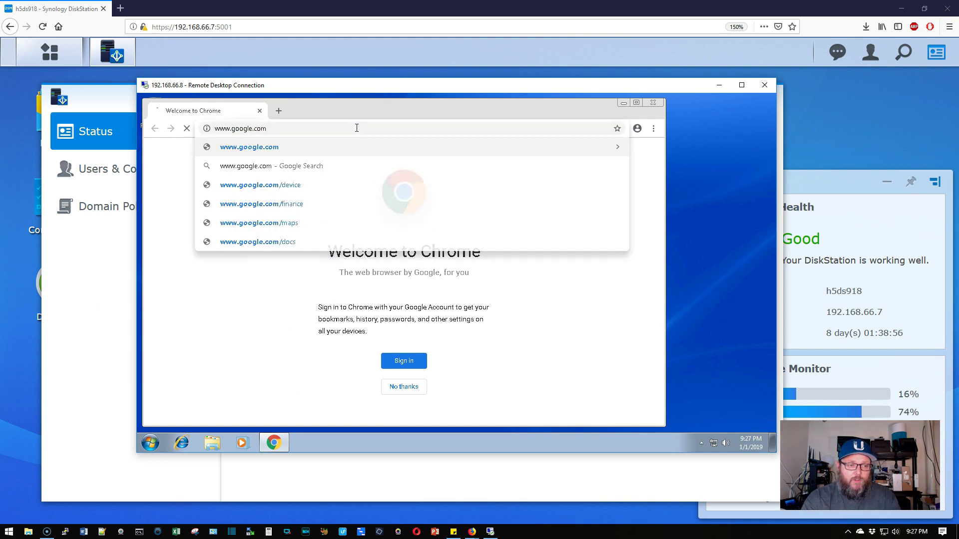
key(Return)
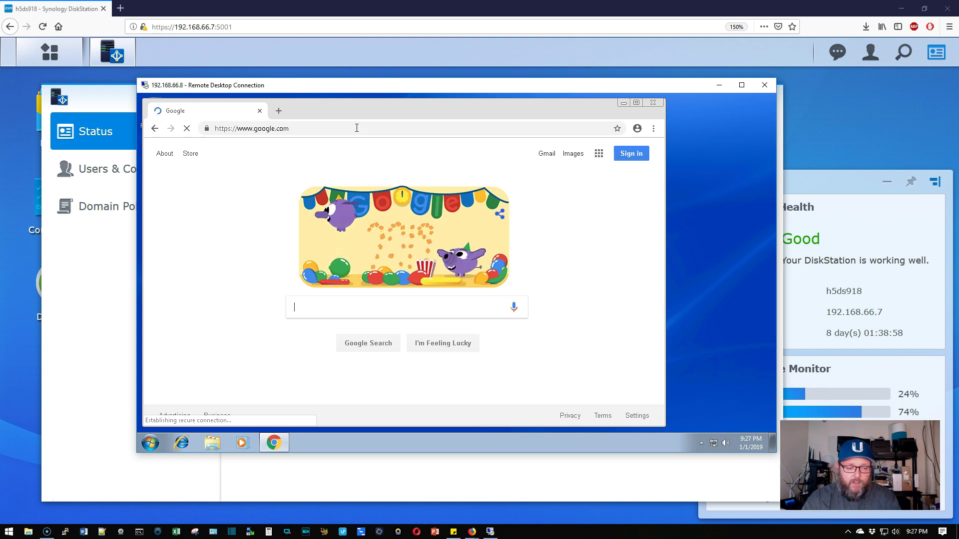
text(windows )
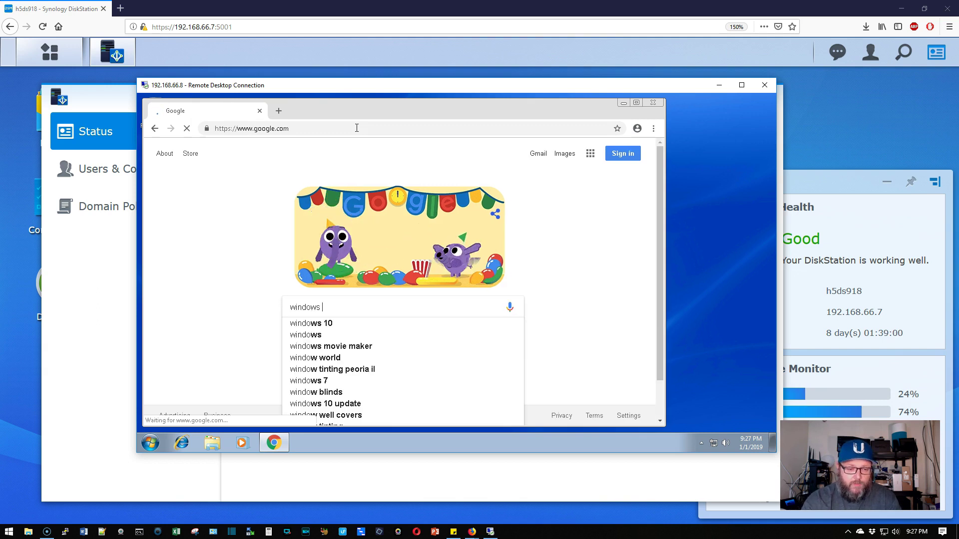
text(7 rsat )
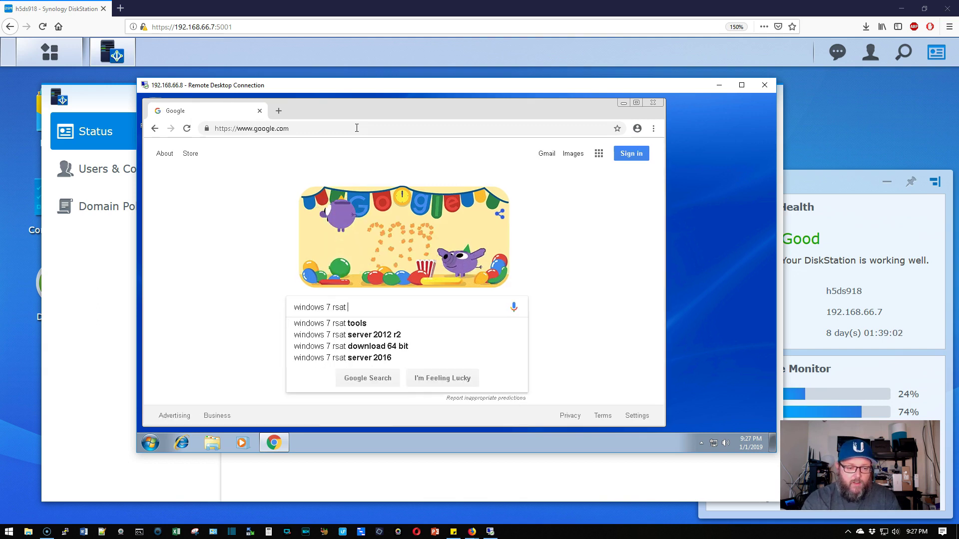
text(tools)
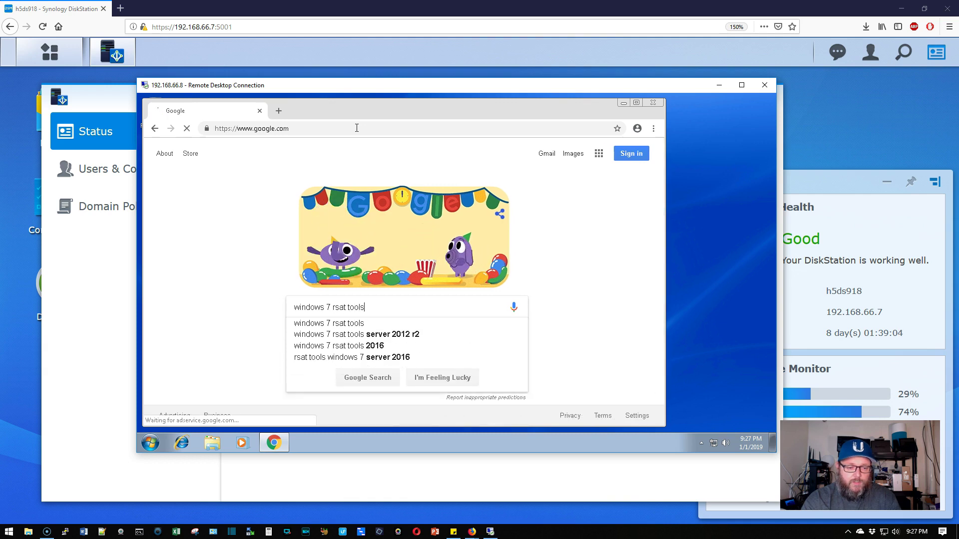
key(Return)
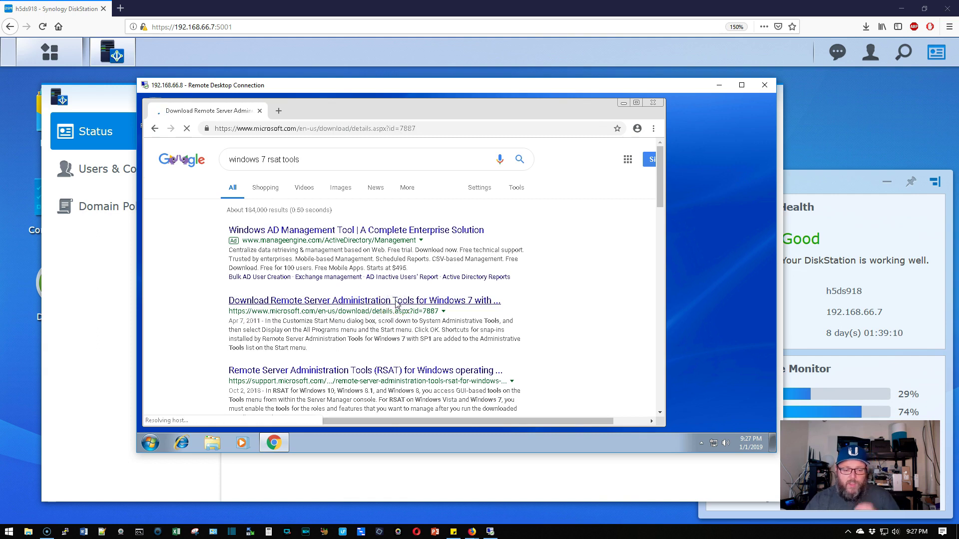
Download the x64 RSAT .msu package from Microsoft's download page and open it to install
click(407, 304)
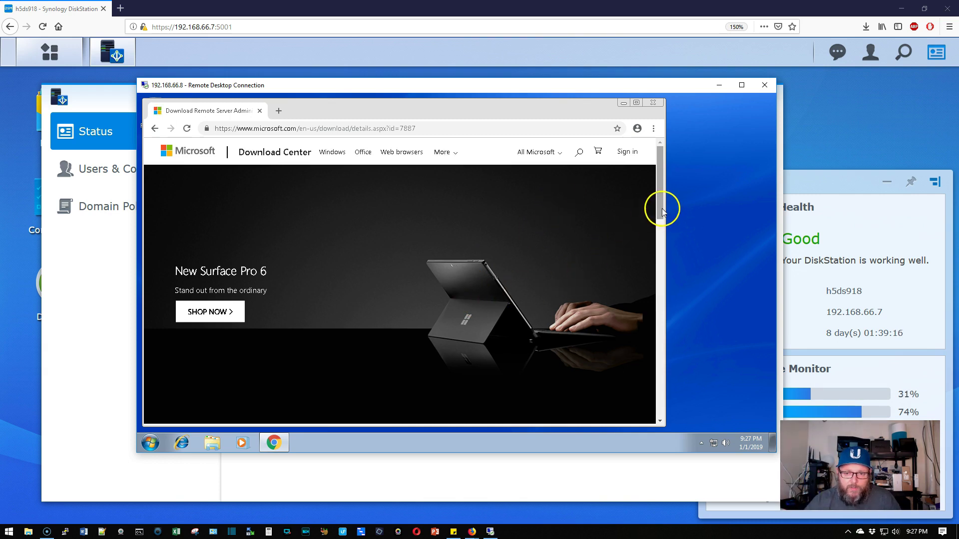
drag(659, 208, 657, 268)
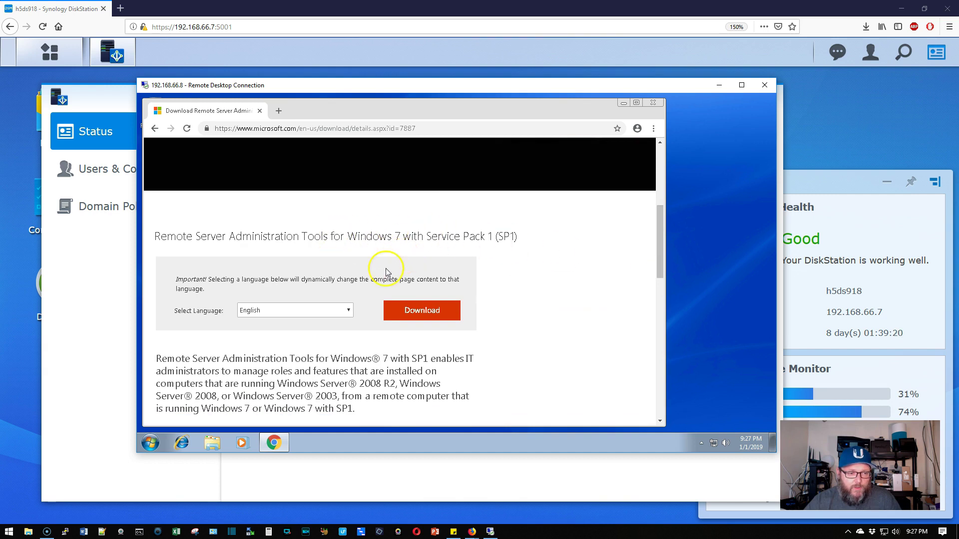
click(428, 314)
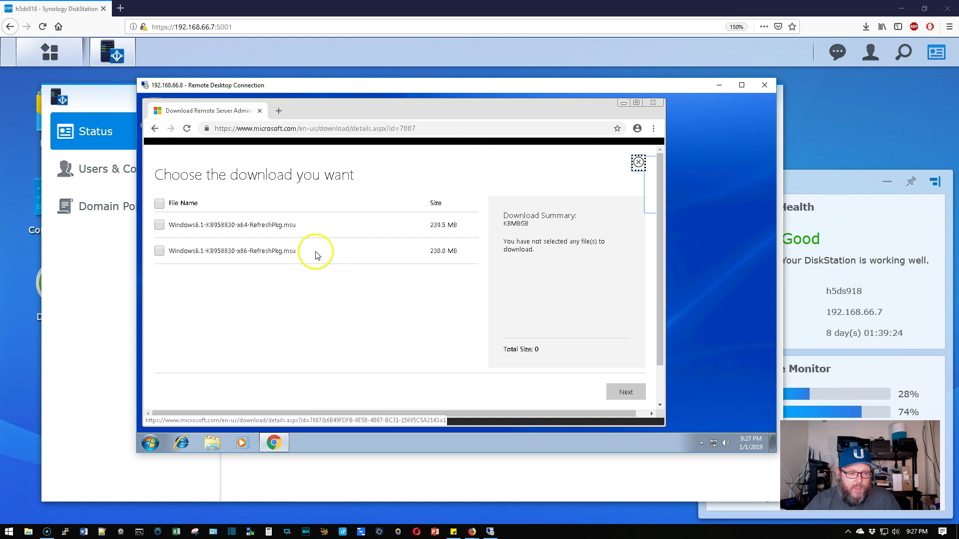
click(159, 226)
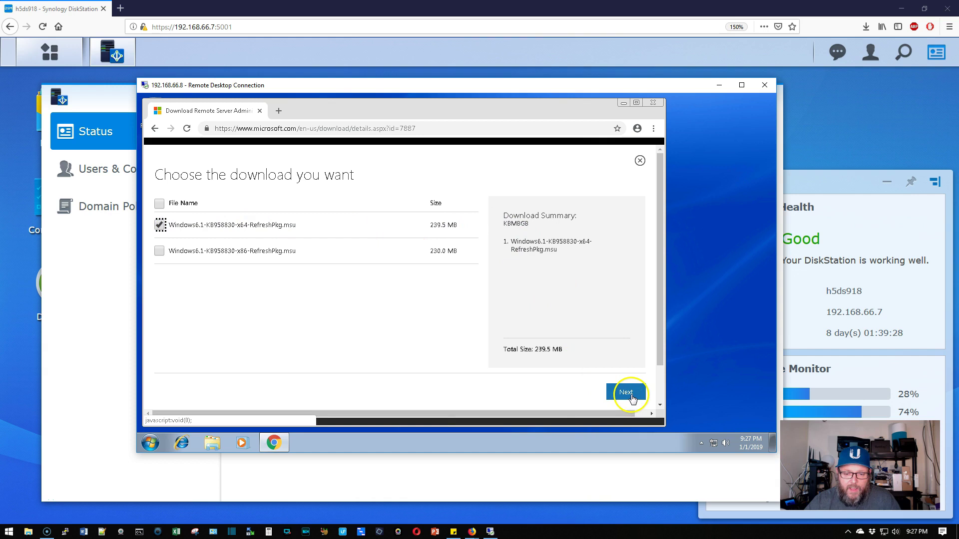
click(630, 394)
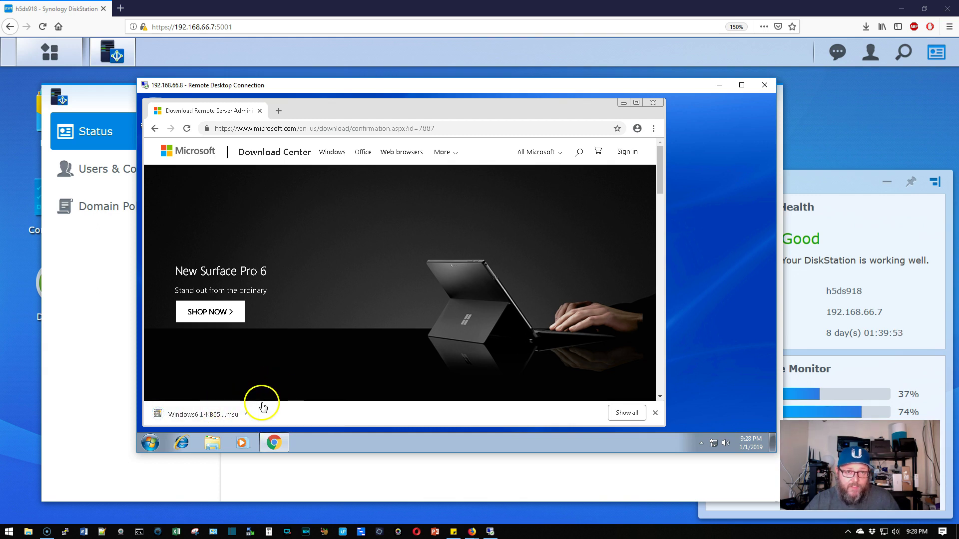
click(209, 413)
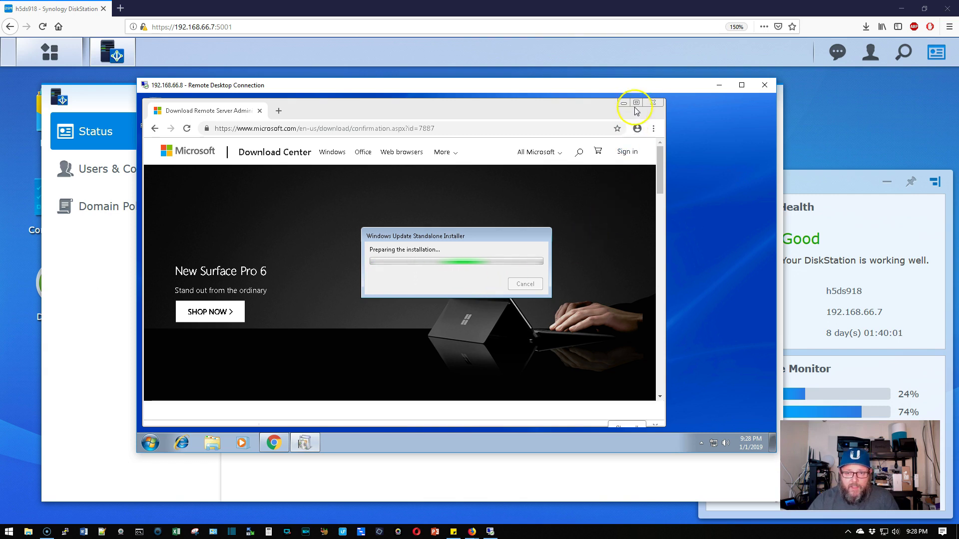
Close Chrome, confirm installing update KB958830 and accept the RSAT licence terms
click(655, 104)
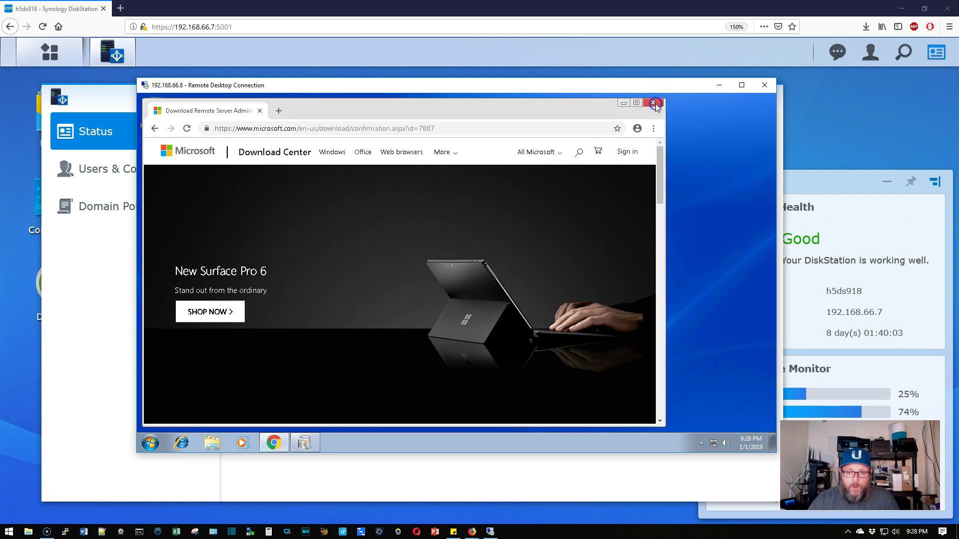
drag(453, 240, 458, 227)
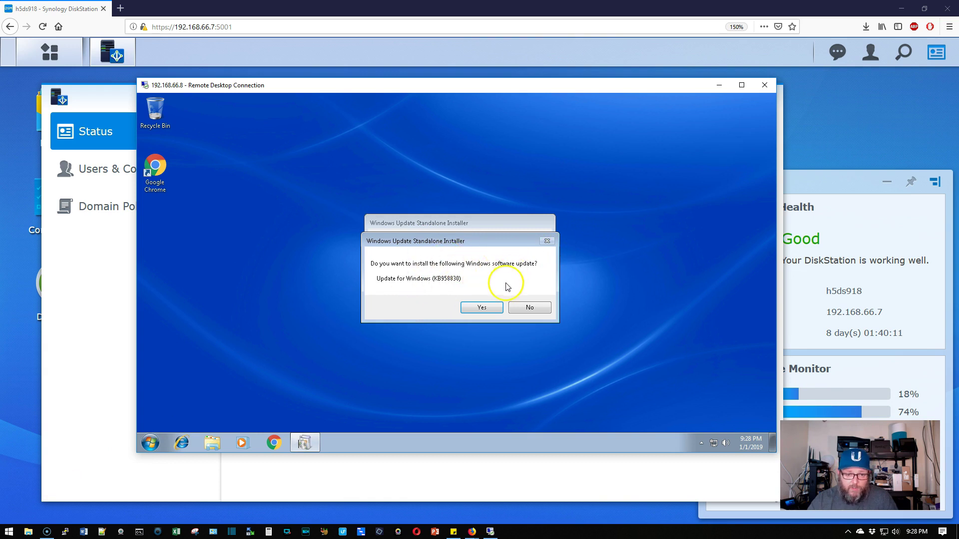
click(477, 308)
click(438, 279)
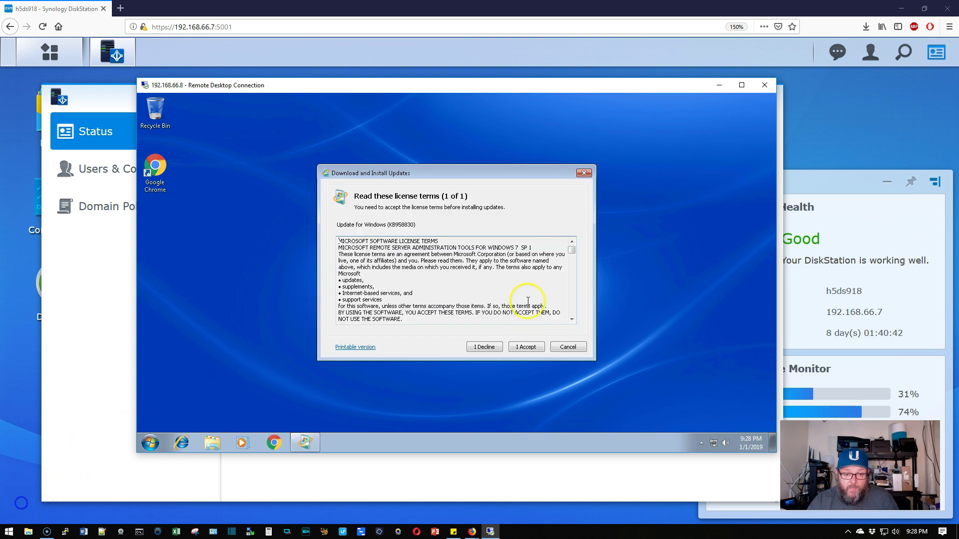
mouse_move(572, 250)
mouse_down()
mouse_move(570, 319)
mouse_move(569, 246)
mouse_up()
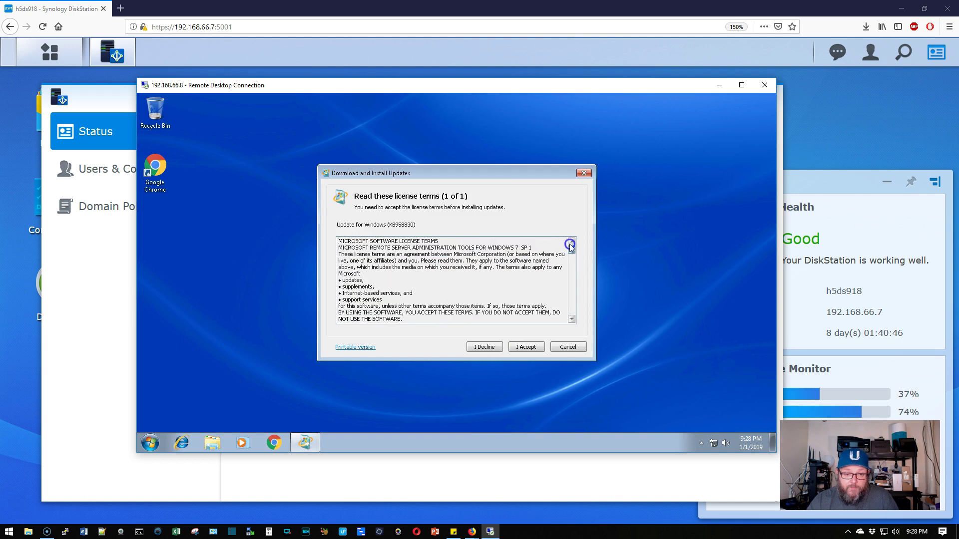
click(526, 349)
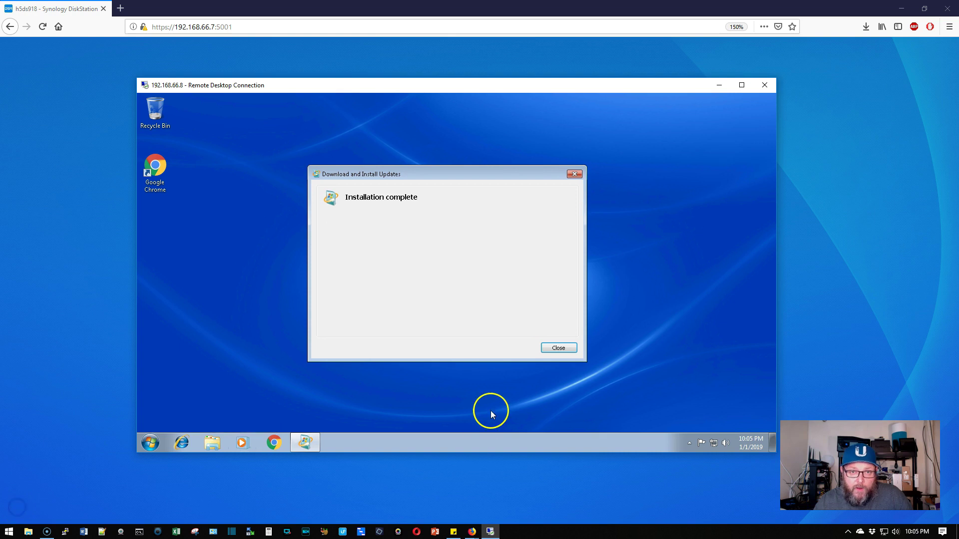
Dismiss the installer and go from Control Panel's Programs and Features to Turn Windows features on or off
click(553, 349)
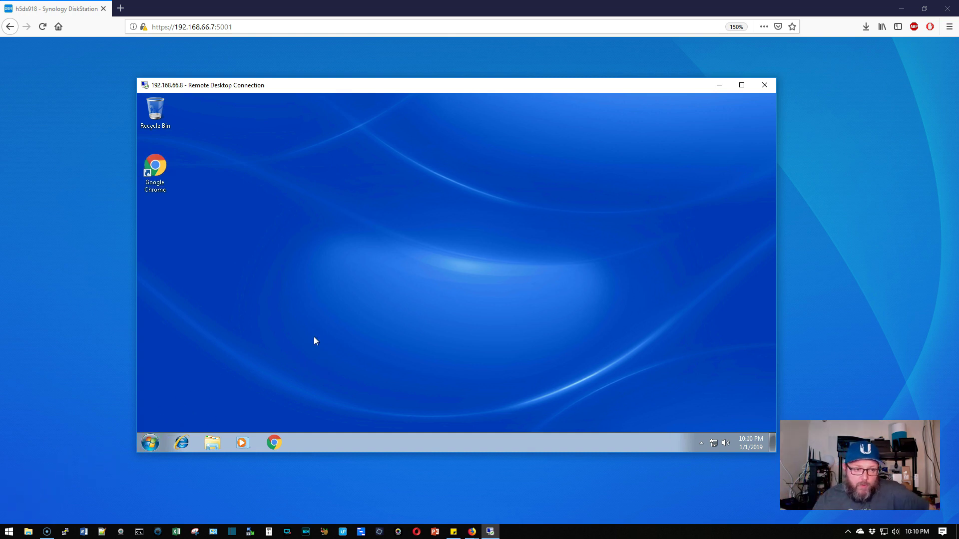
click(150, 443)
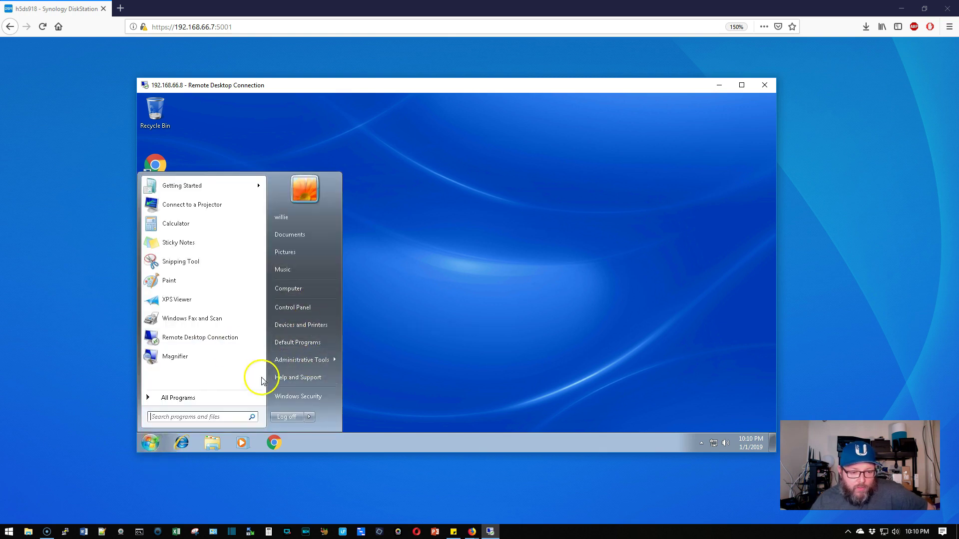
click(309, 309)
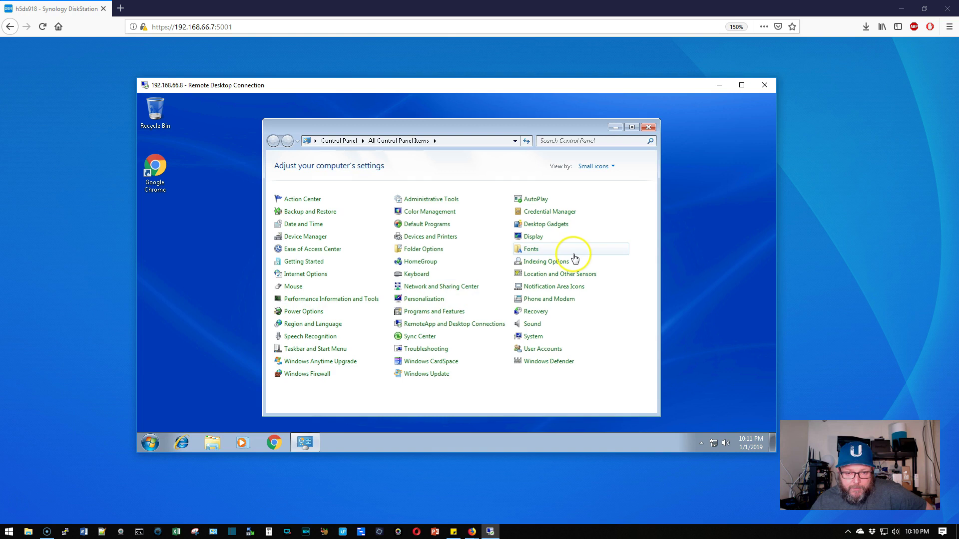
click(442, 314)
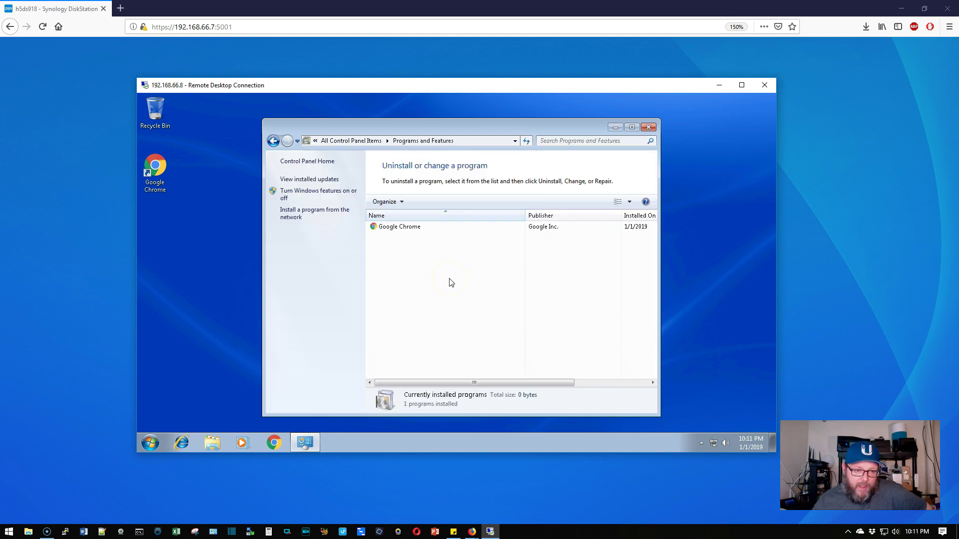
click(302, 191)
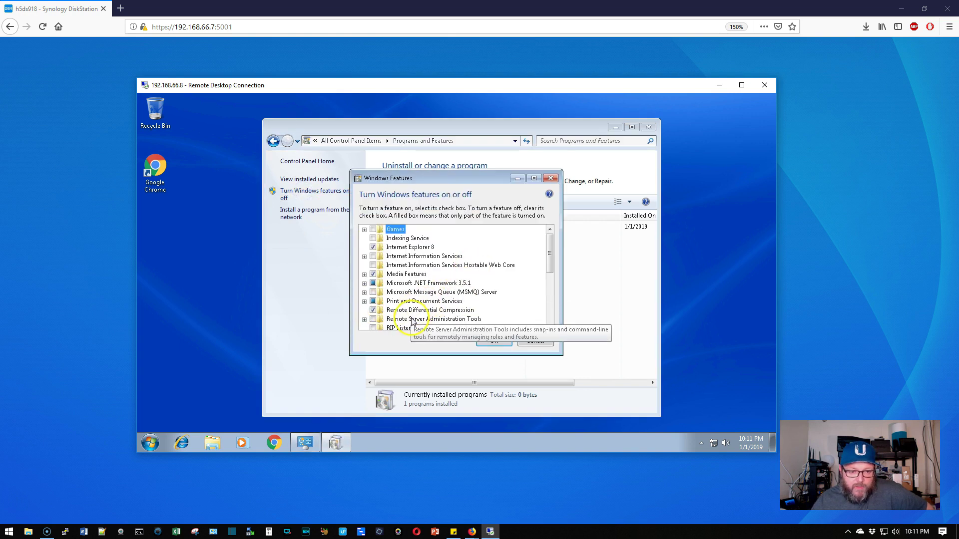
Under Remote Server Administration Tools, enable Server Manager and apply with OK
drag(549, 249, 551, 260)
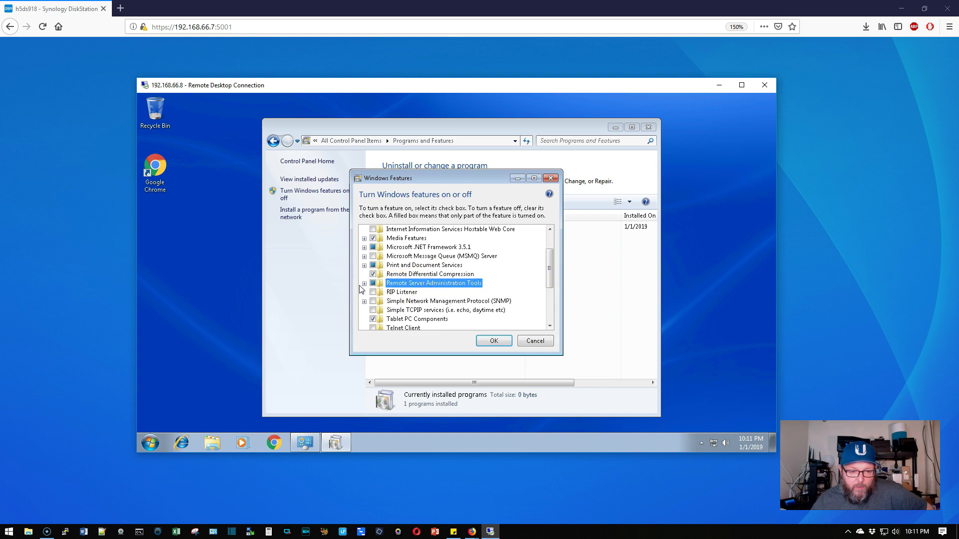
click(364, 284)
click(373, 283)
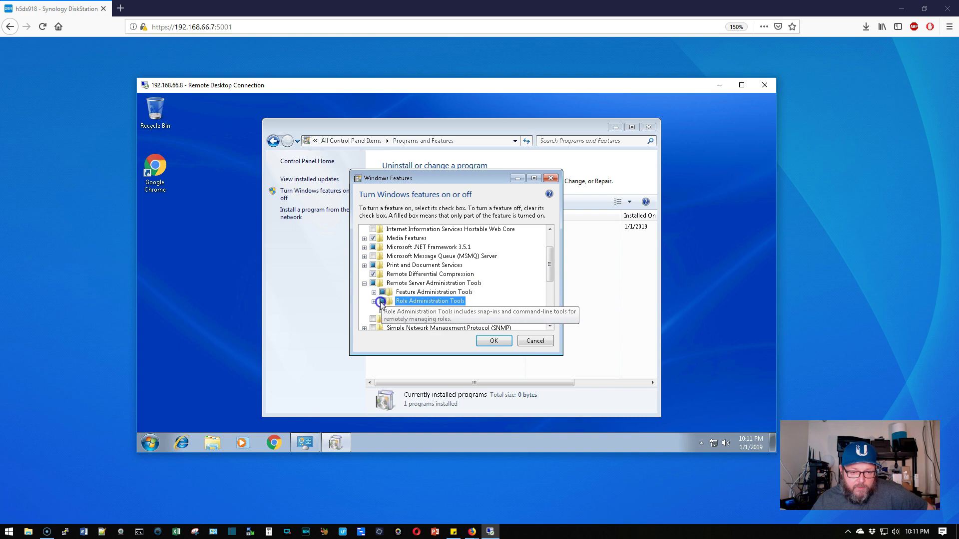
click(382, 310)
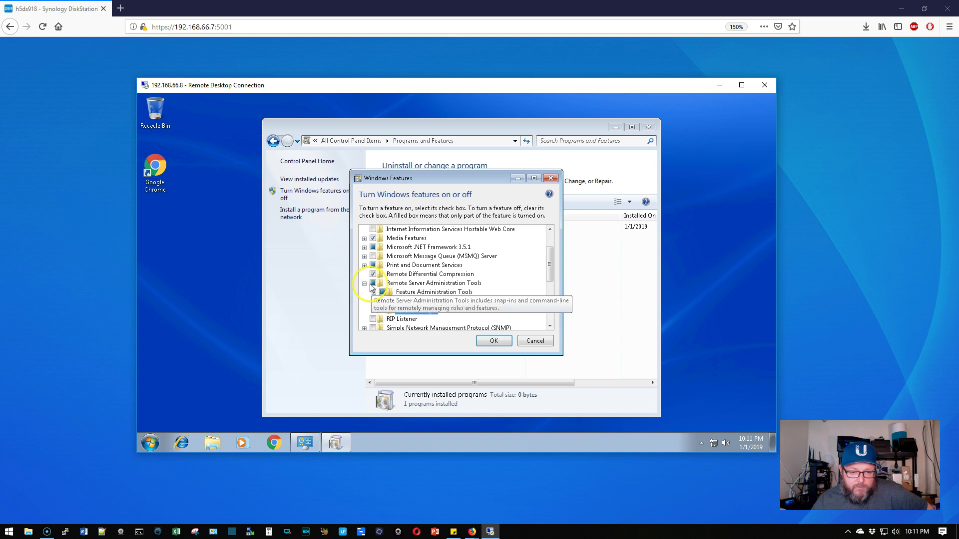
click(493, 341)
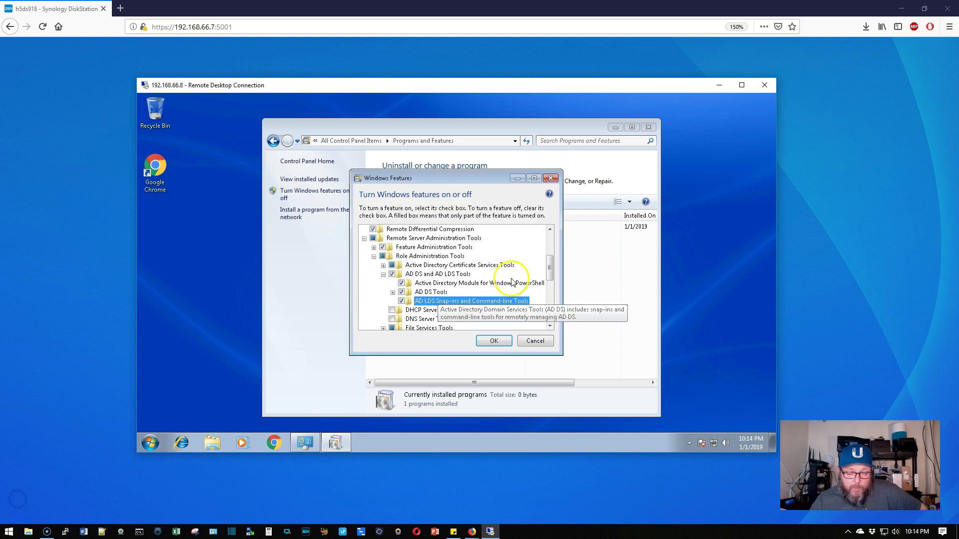
Enable DHCP Server Tools, DNS Server Tools and File Server Resource Manager Tools under Role Administration Tools
click(383, 274)
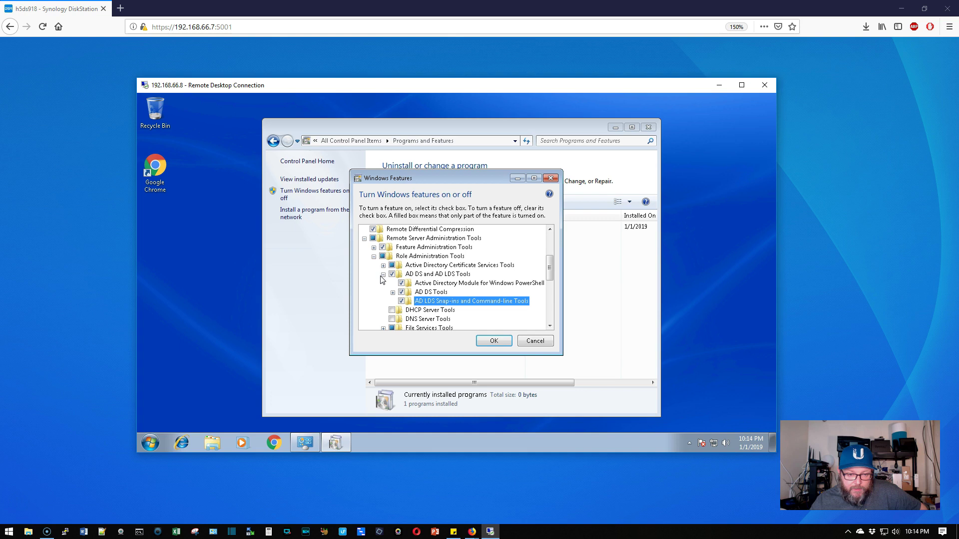
click(383, 275)
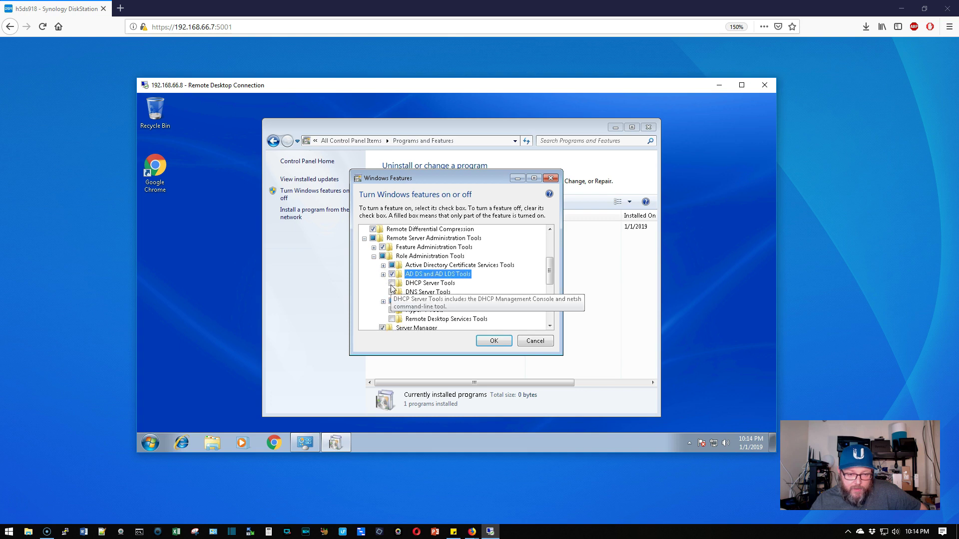
click(392, 283)
click(392, 292)
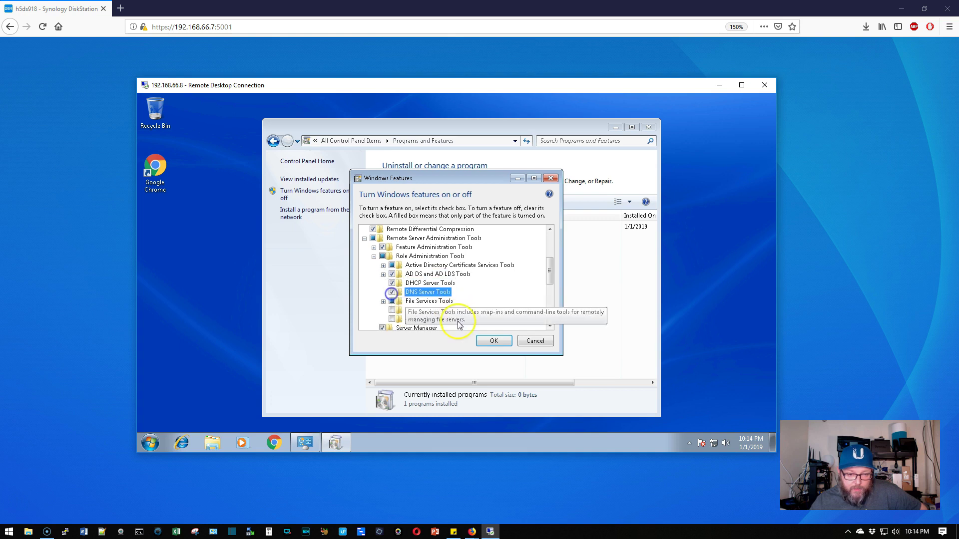
click(383, 301)
click(401, 310)
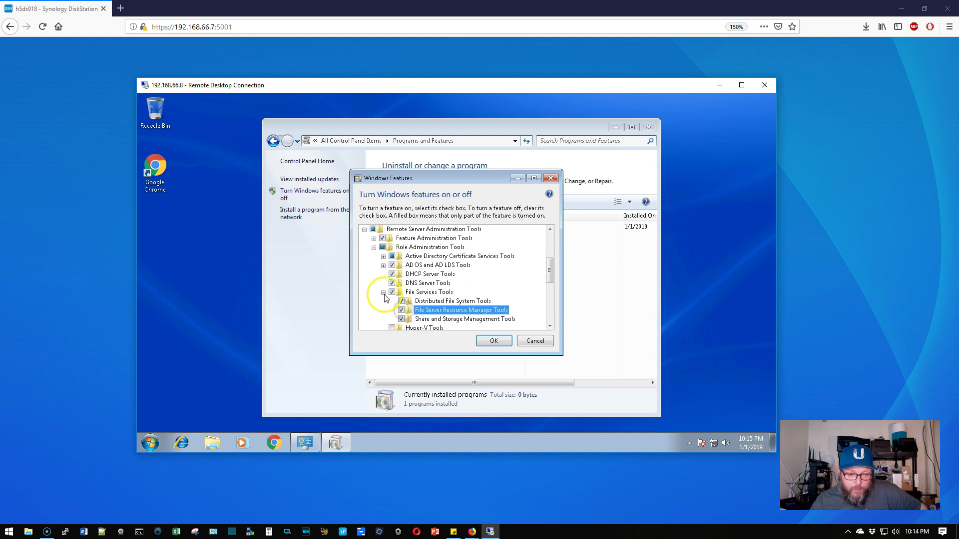
click(383, 292)
Enable Remote Desktop Services Tools and Hyper-V Tools, then apply the feature changes
click(392, 310)
click(392, 301)
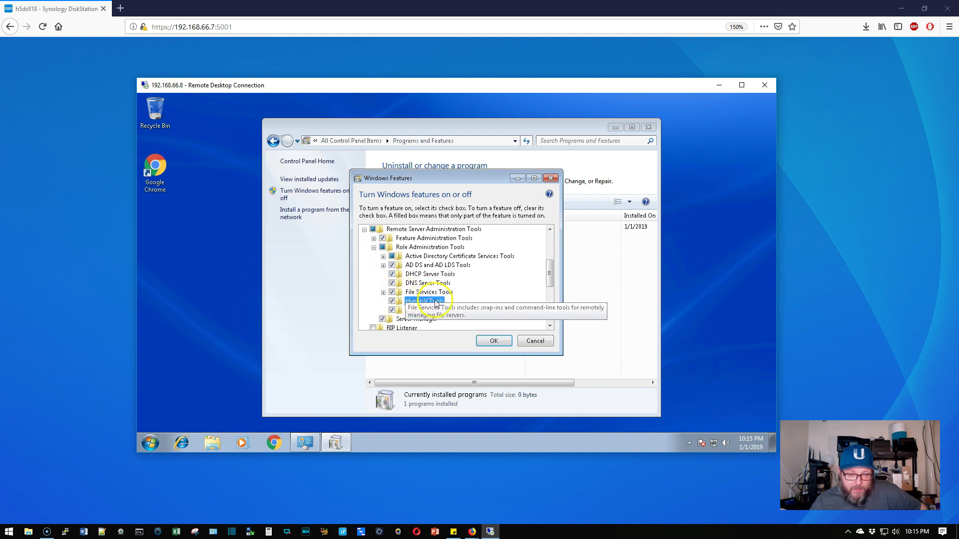
click(374, 248)
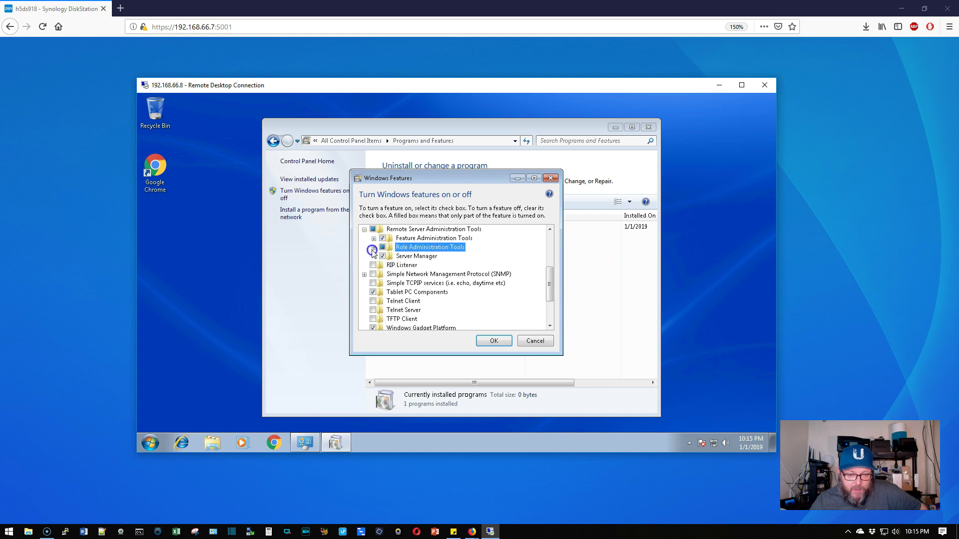
click(500, 341)
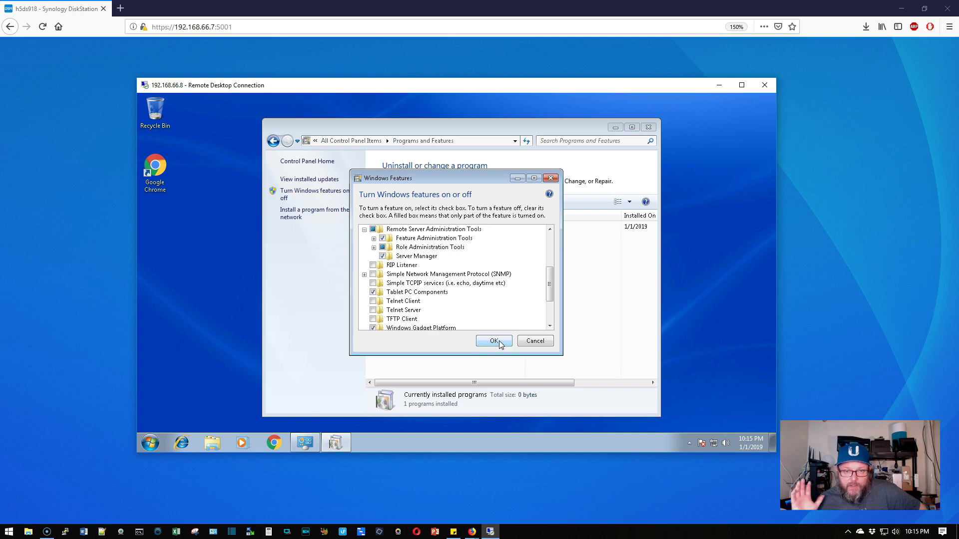
click(499, 340)
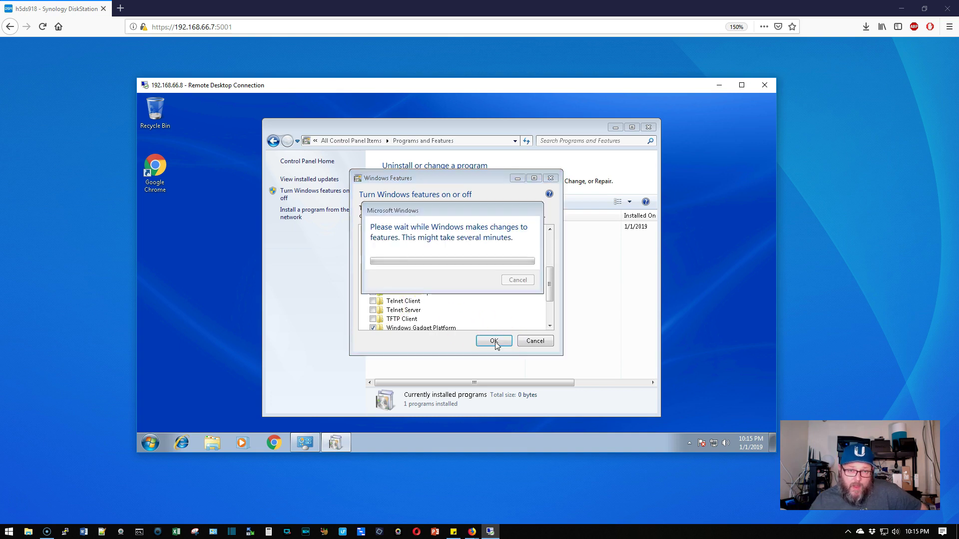
click(286, 353)
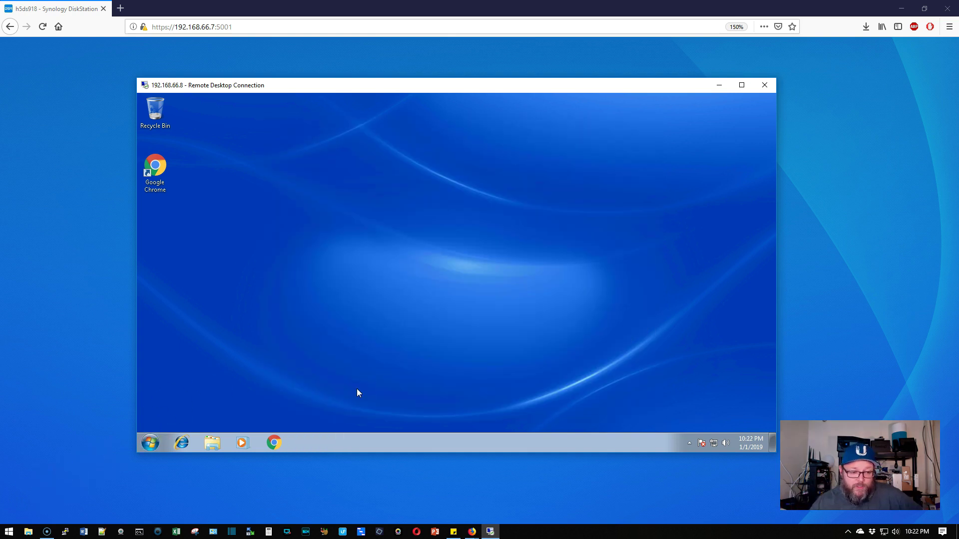
click(160, 436)
click(307, 360)
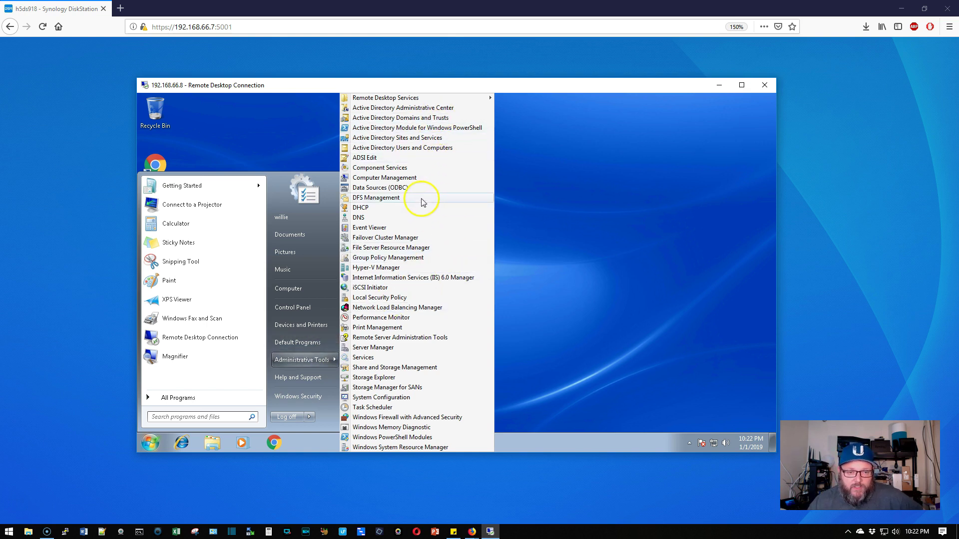
click(400, 146)
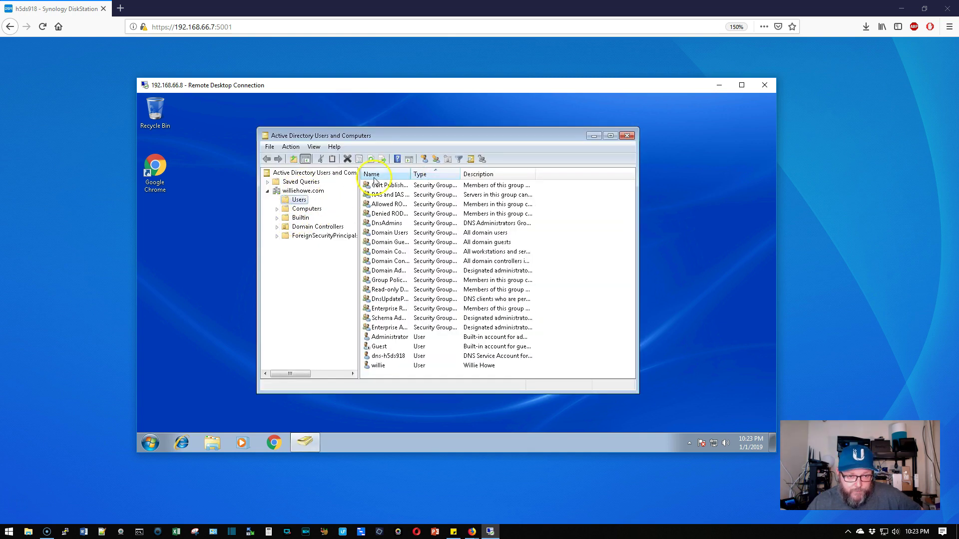
click(303, 191)
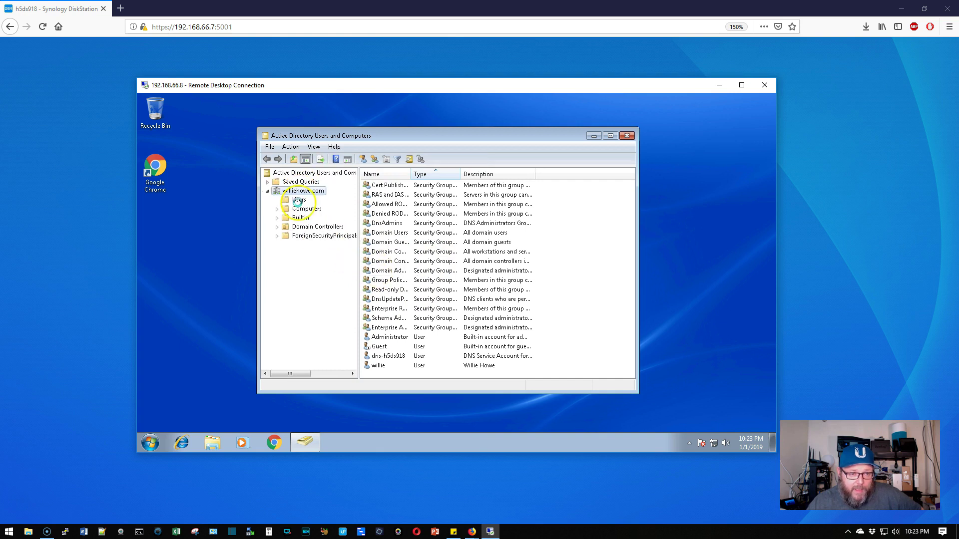
click(299, 201)
click(306, 209)
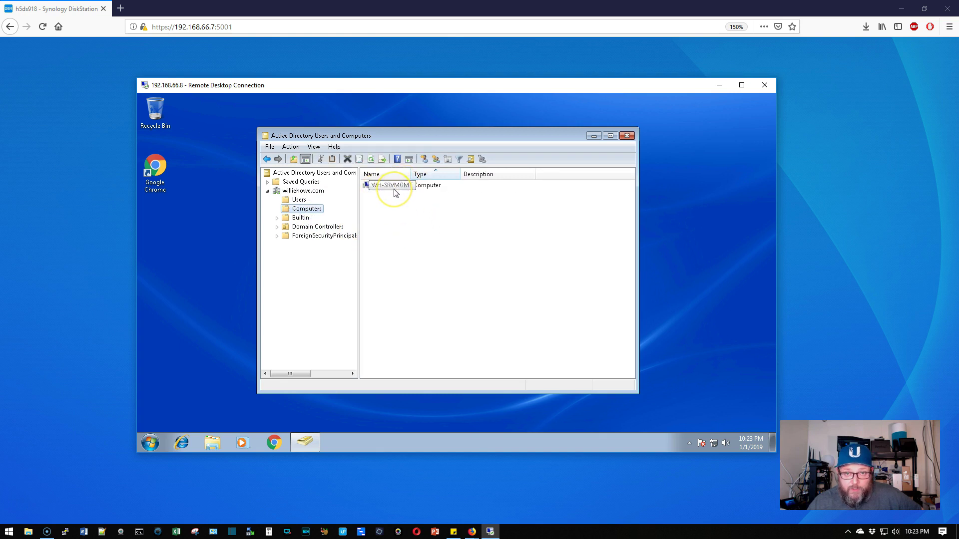
click(320, 226)
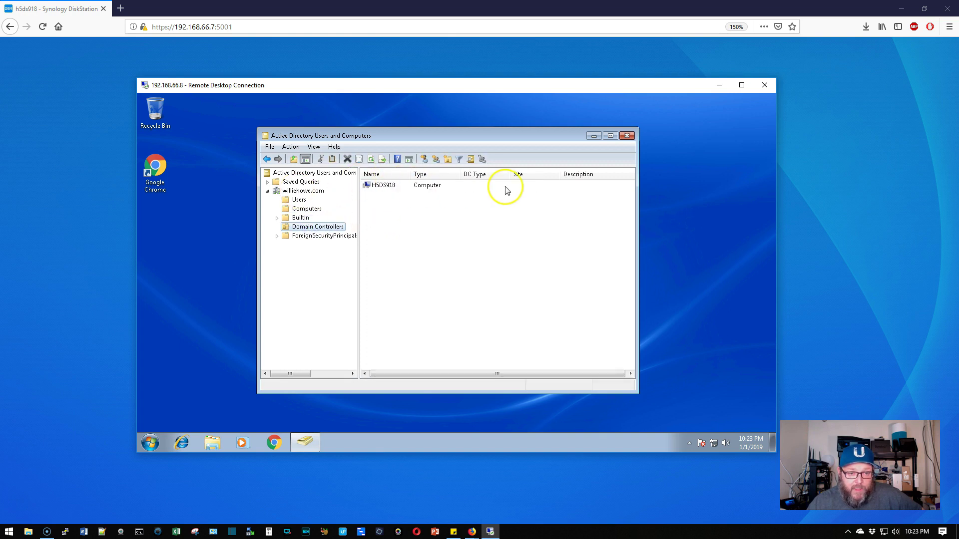
click(625, 135)
click(150, 442)
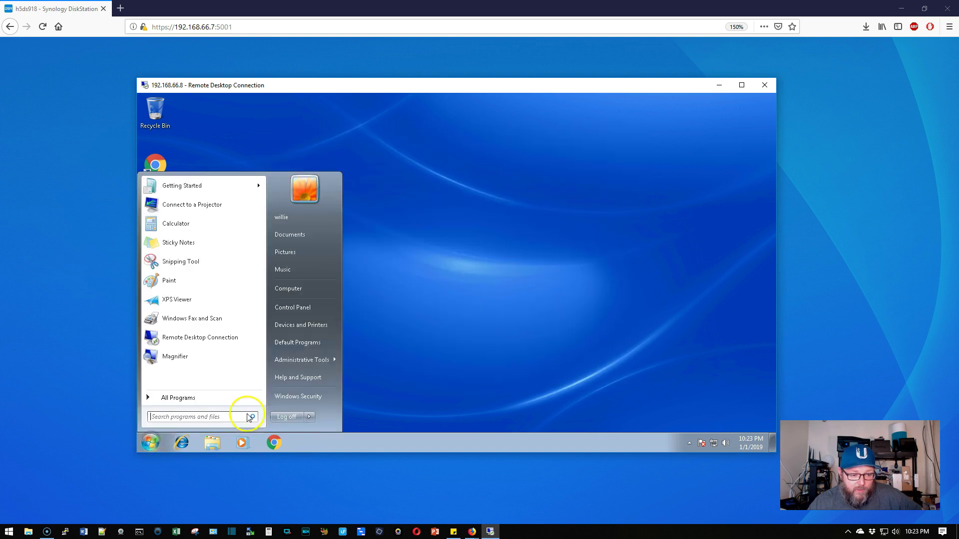
Launch Group Policy Management from Administrative Tools, then browse the Start menu's All Programs list
mouse_move(304, 361)
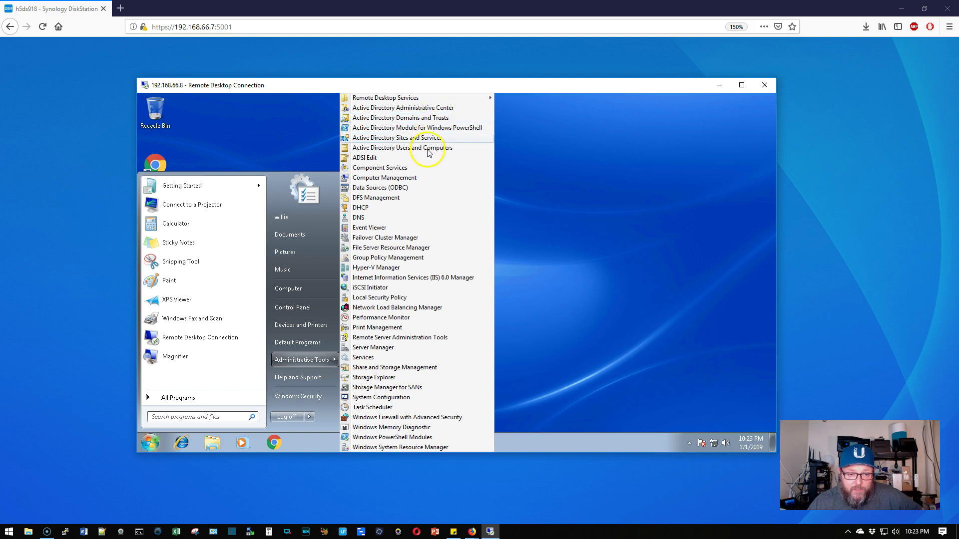
click(410, 259)
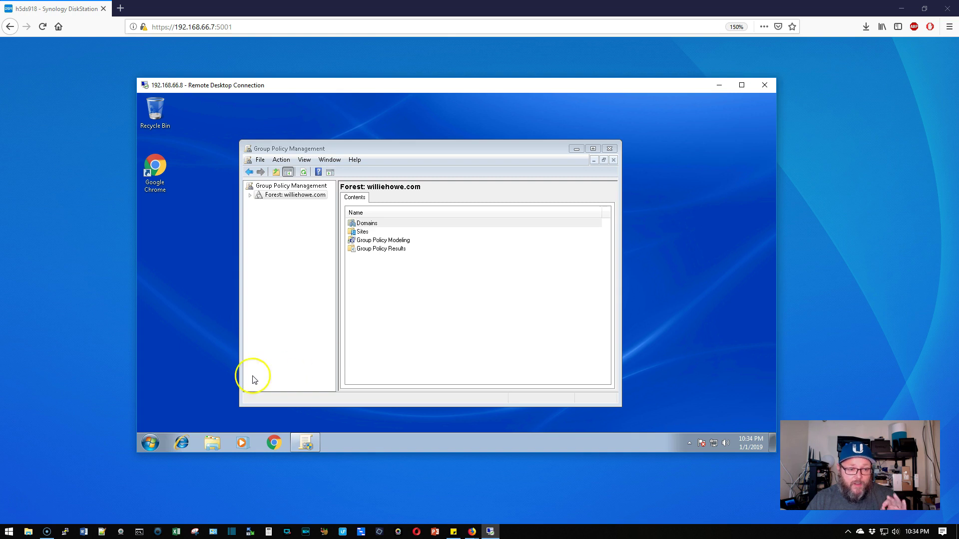
click(150, 443)
click(172, 400)
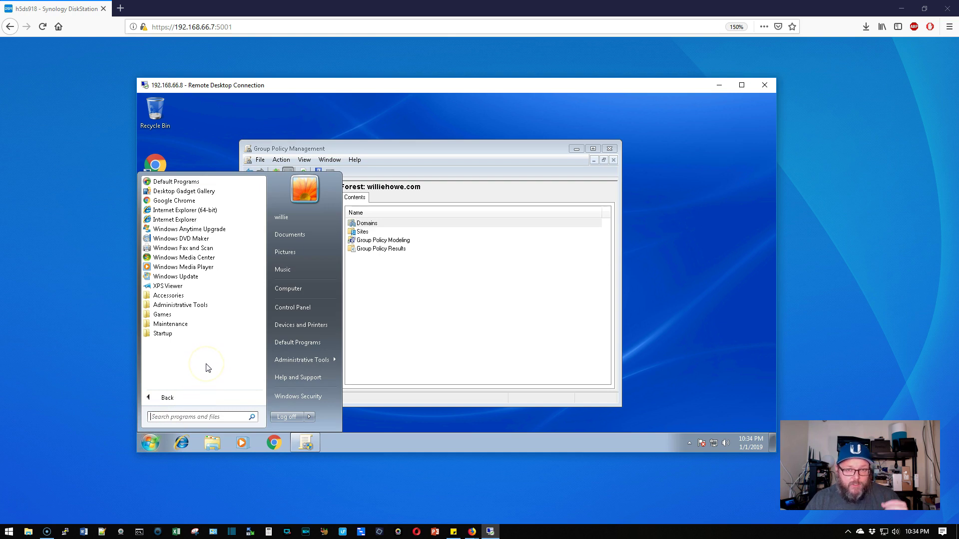
click(187, 279)
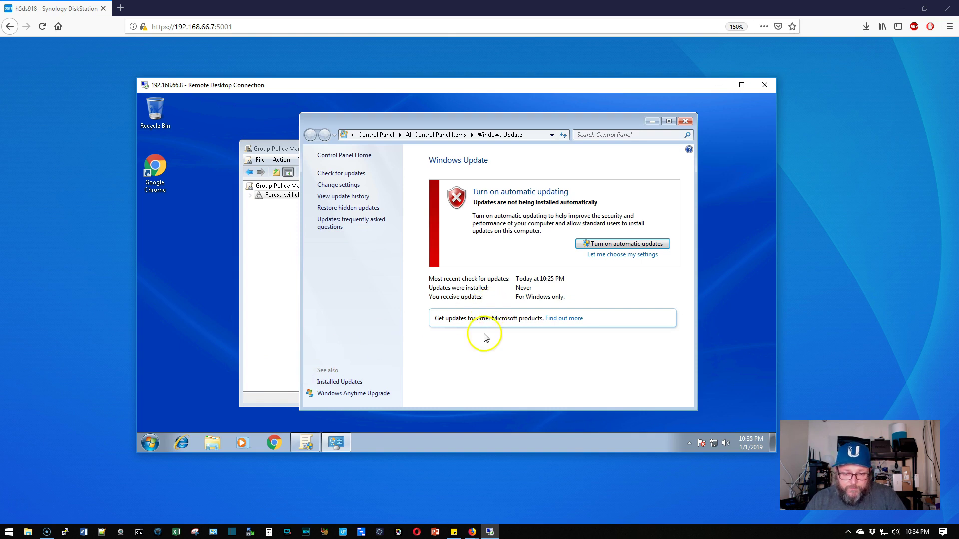
click(349, 186)
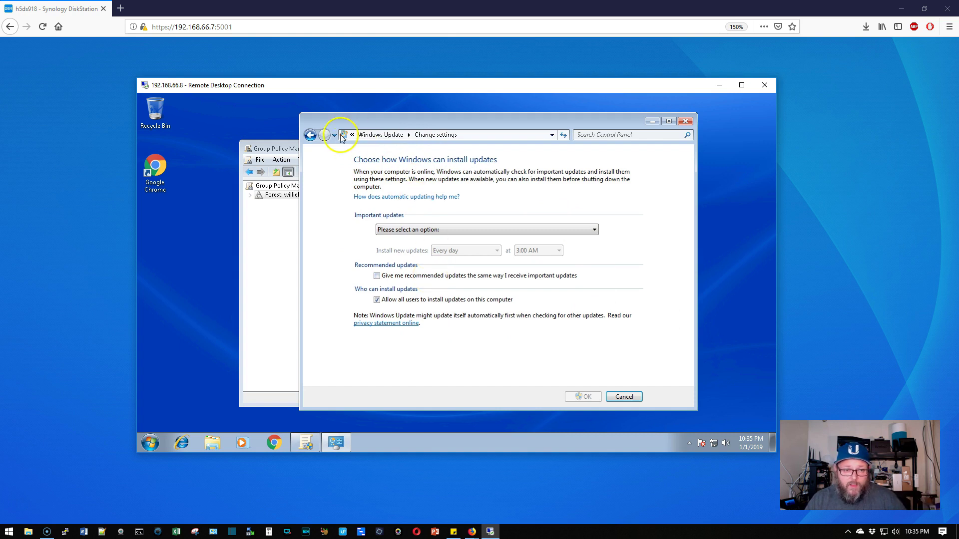
click(309, 135)
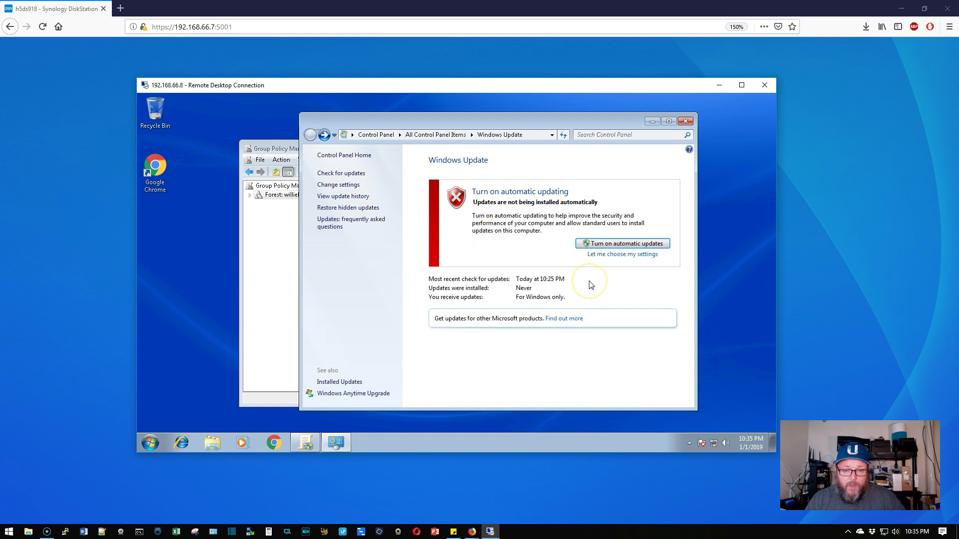
Close Windows Update, maximize Group Policy Management and expand the forest down to the domain's containers
click(686, 121)
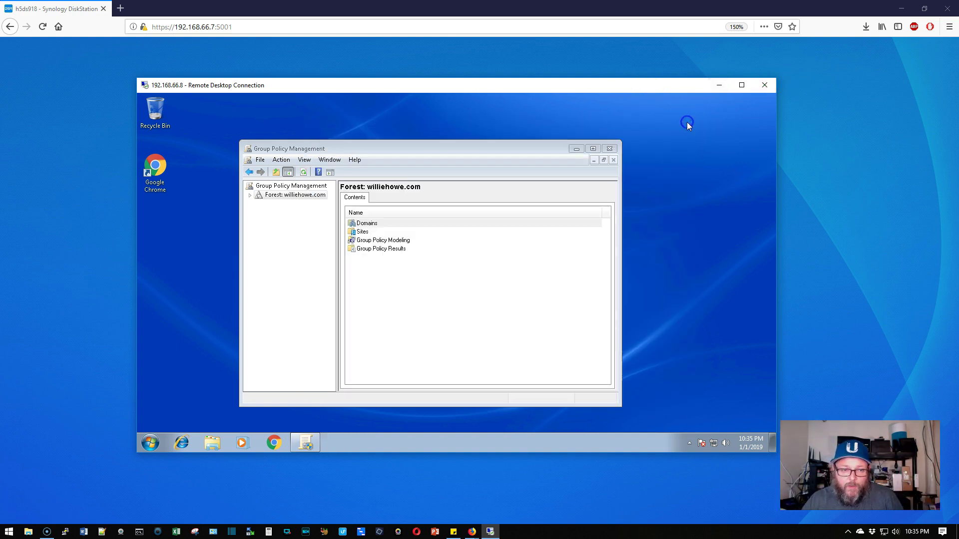
click(593, 149)
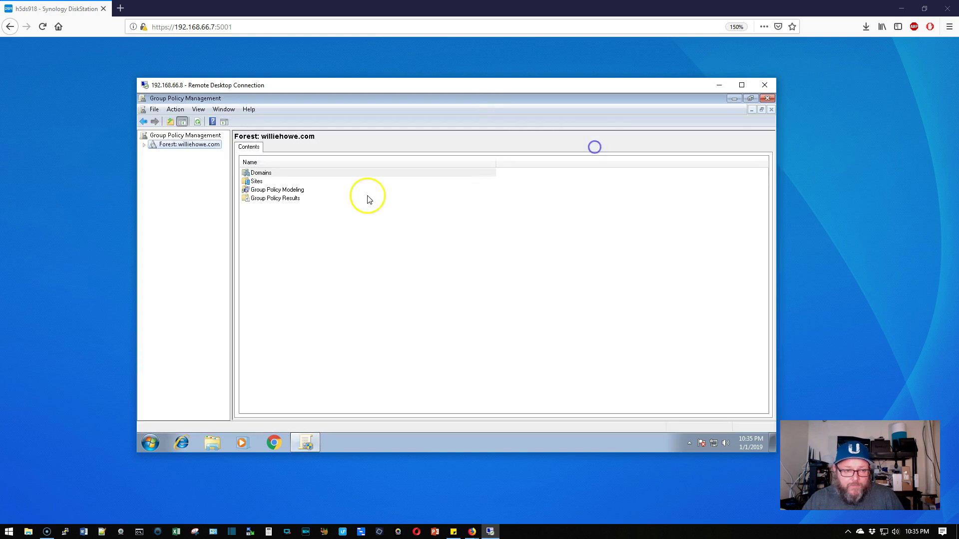
click(144, 144)
click(153, 153)
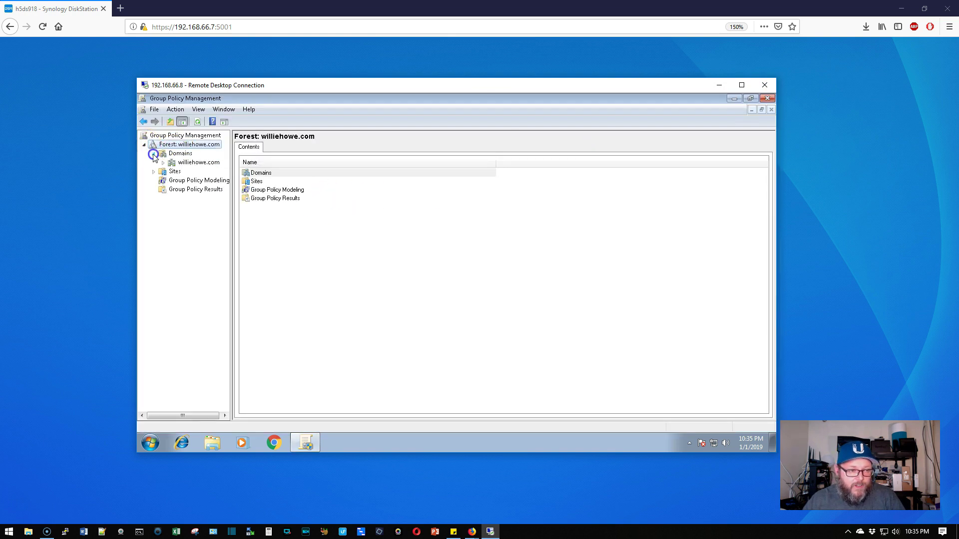
click(199, 163)
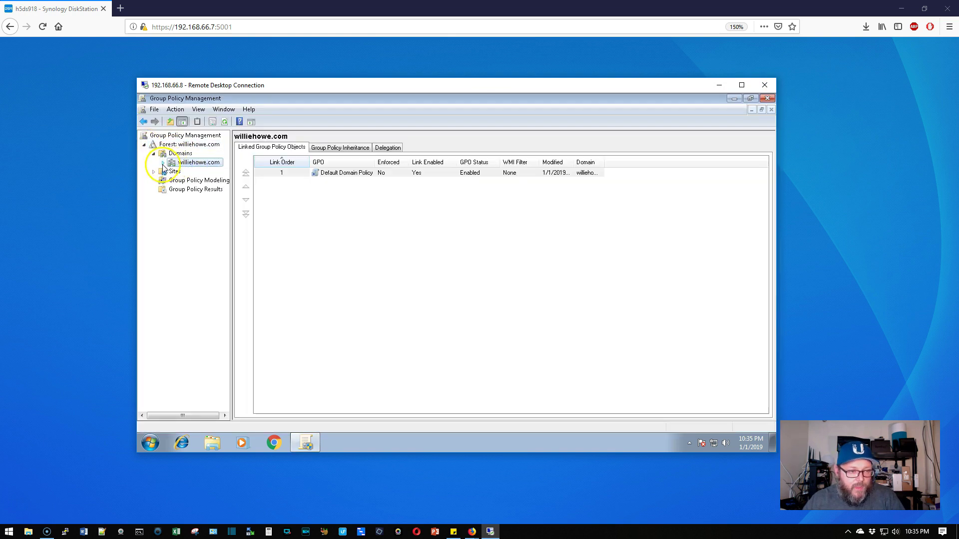
click(162, 163)
drag(231, 190, 274, 192)
click(173, 180)
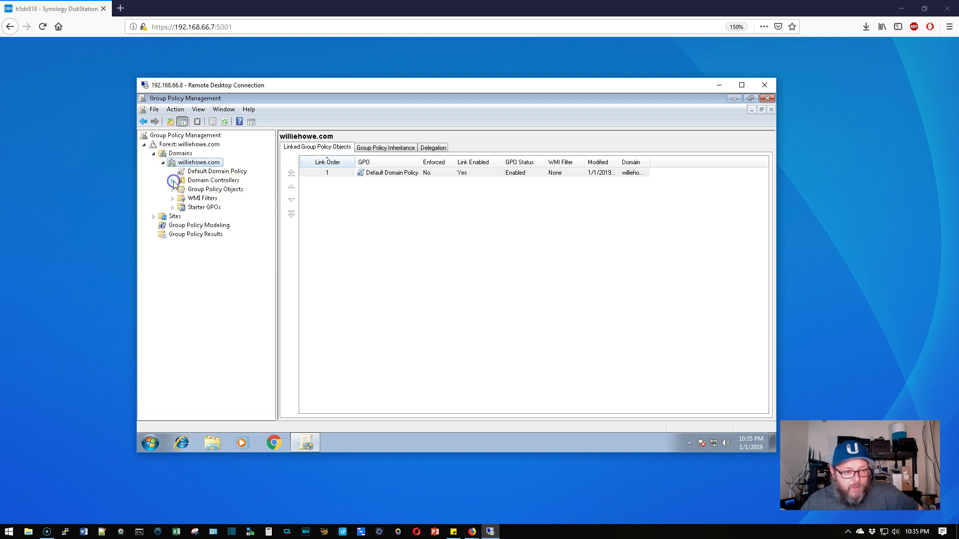
Select the Default Domain Policy link, turning off its link warning permanently
click(217, 172)
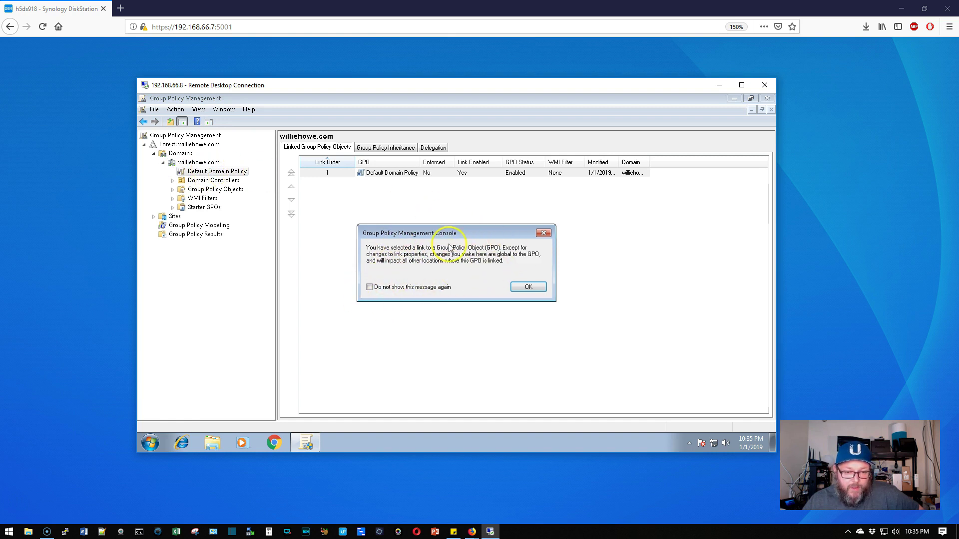
click(370, 287)
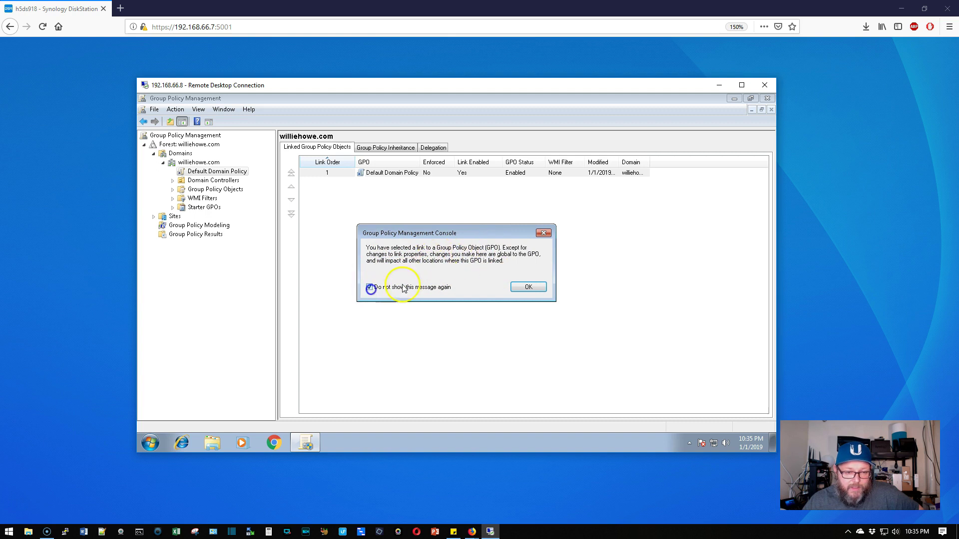
click(526, 286)
right_click(215, 172)
Edit the Default Domain Policy maximized and expand Policies > Windows Settings > Security Settings
click(236, 178)
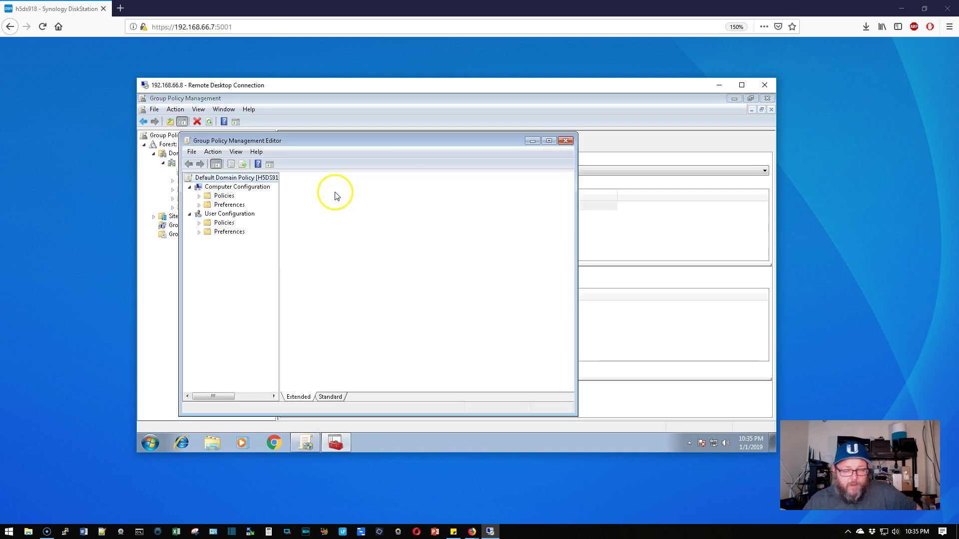
click(548, 140)
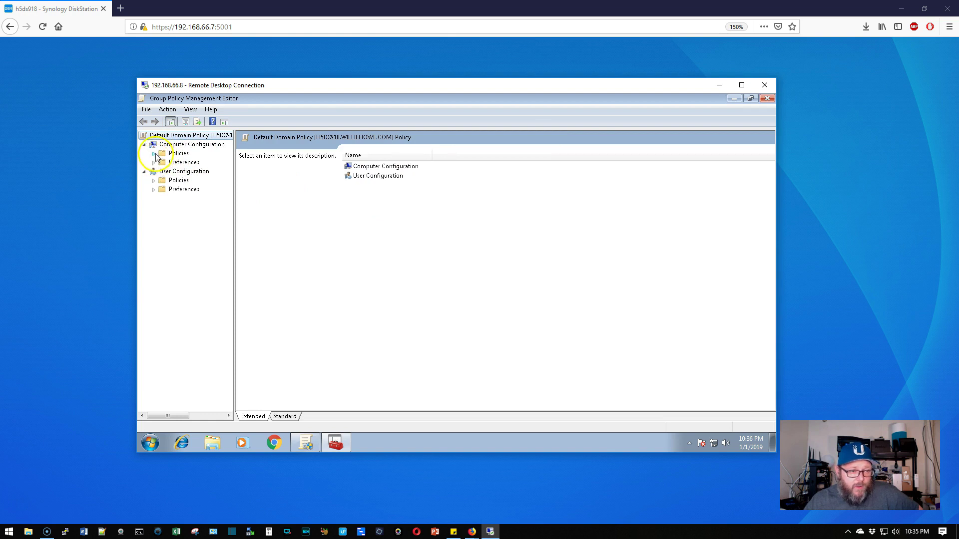
click(154, 154)
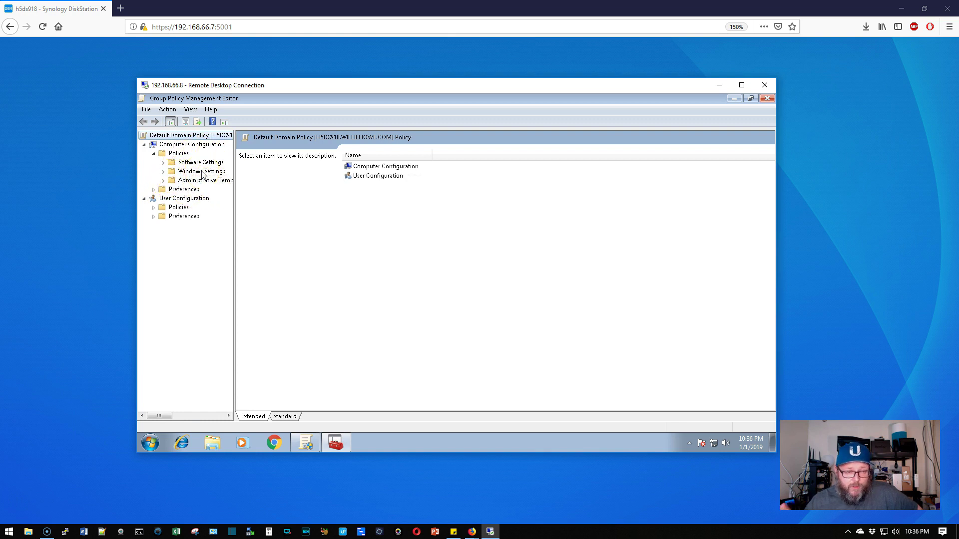
click(163, 171)
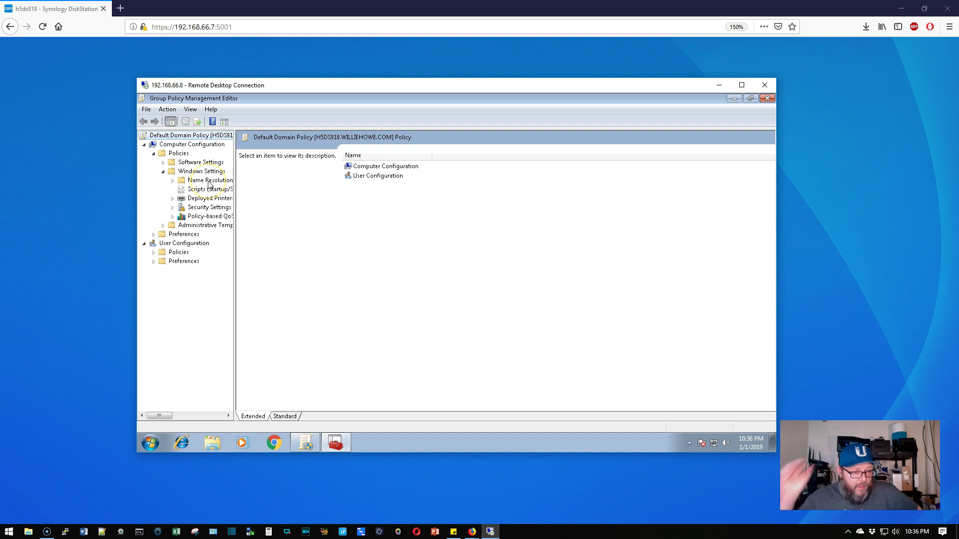
click(173, 207)
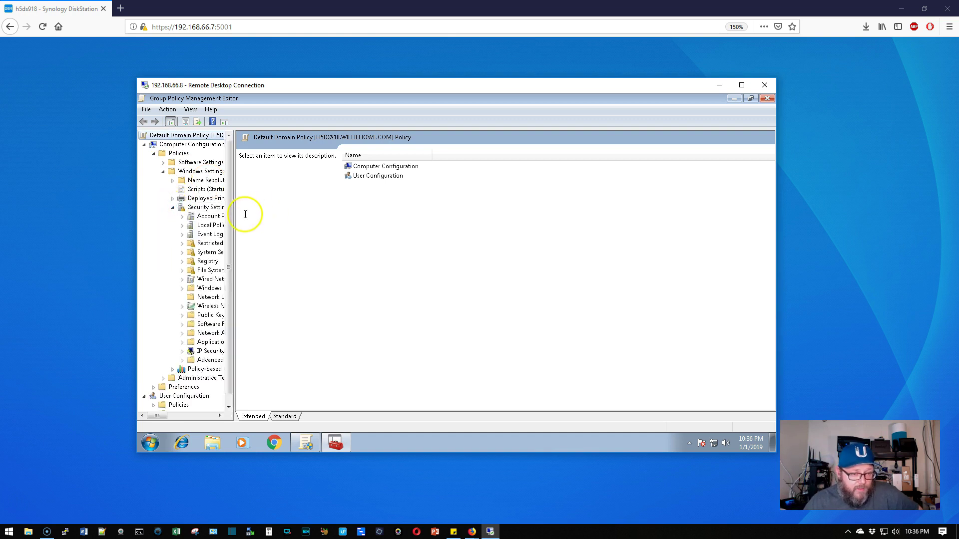
drag(235, 218, 292, 225)
Review the Password Policy and Account Lockout Policy settings, then collapse back to Security Settings
click(181, 216)
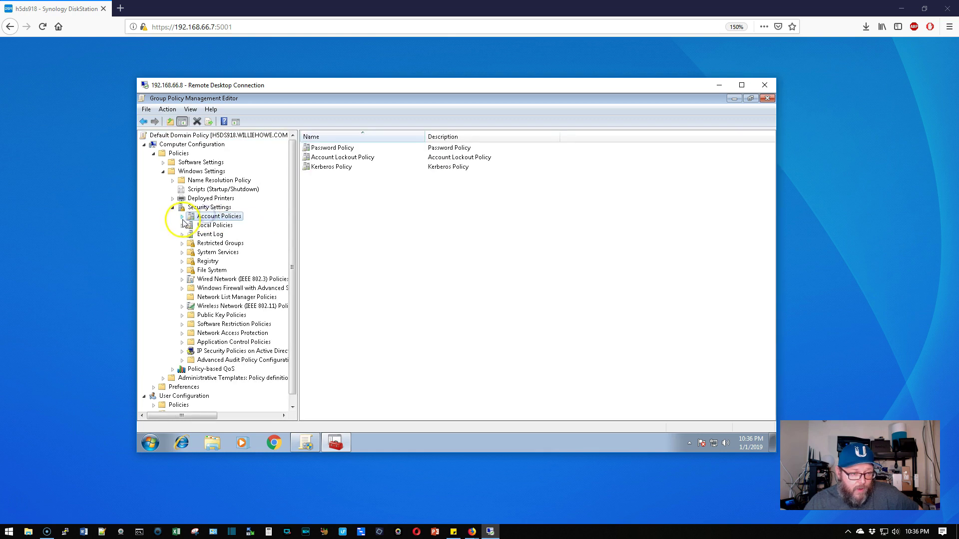
click(220, 225)
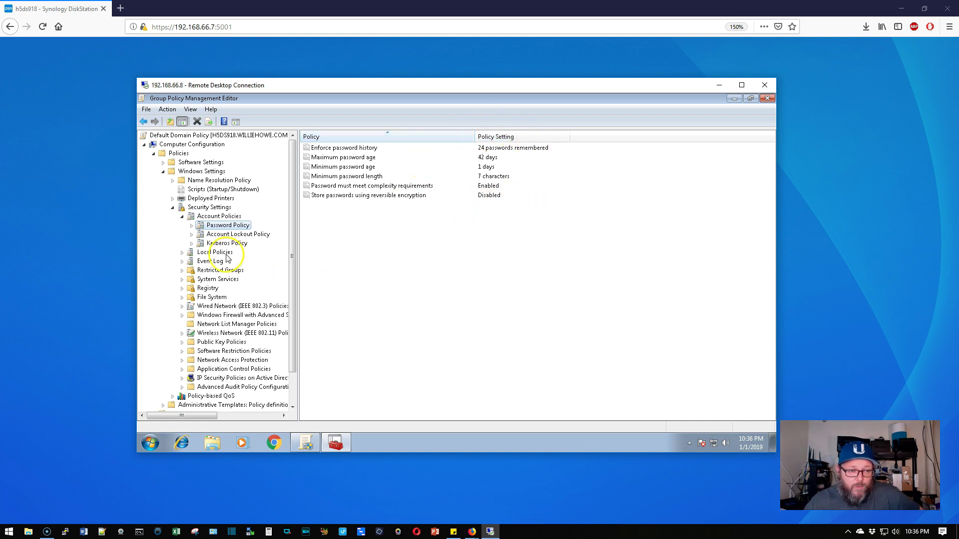
click(227, 235)
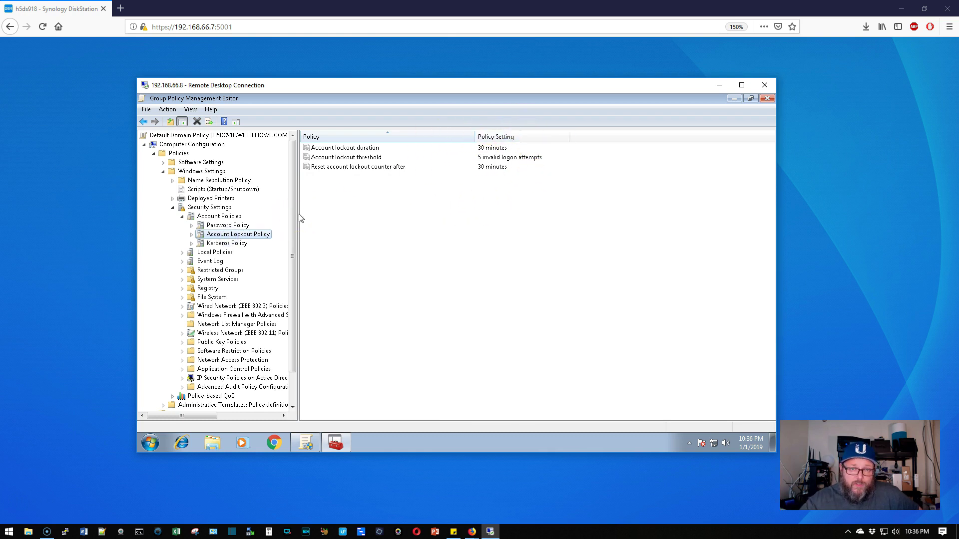
click(183, 216)
click(172, 207)
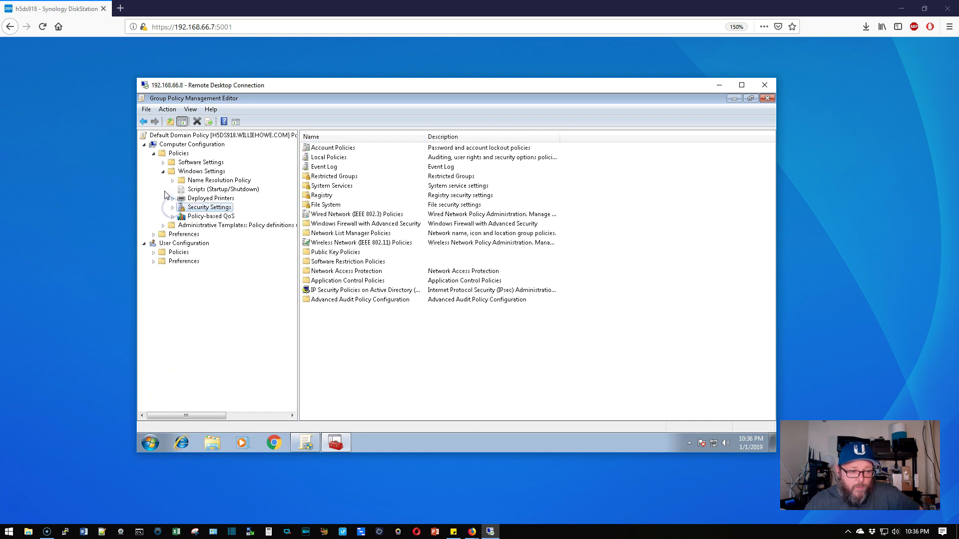
Go to Administrative Templates > Windows Components > Windows Update and select Configure Automatic Updates
click(163, 171)
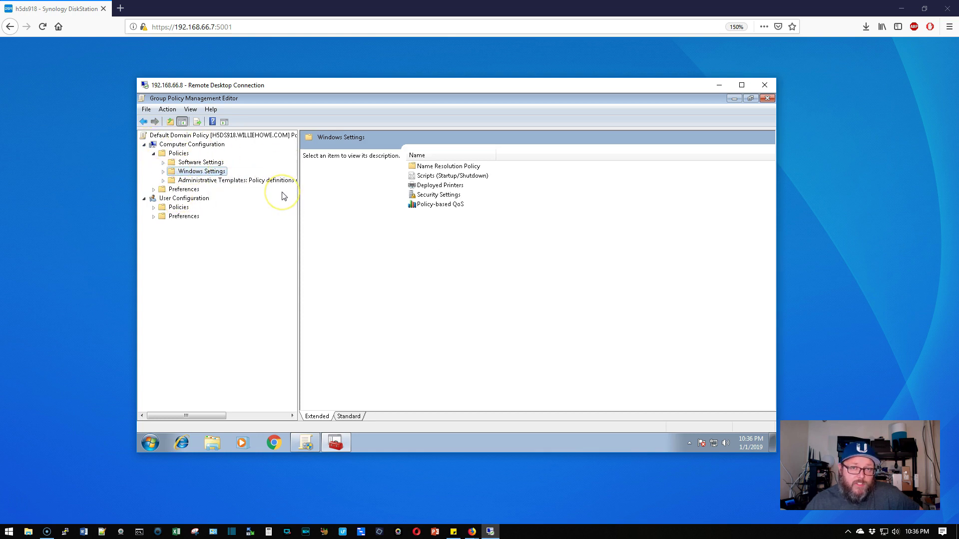
click(220, 181)
click(163, 180)
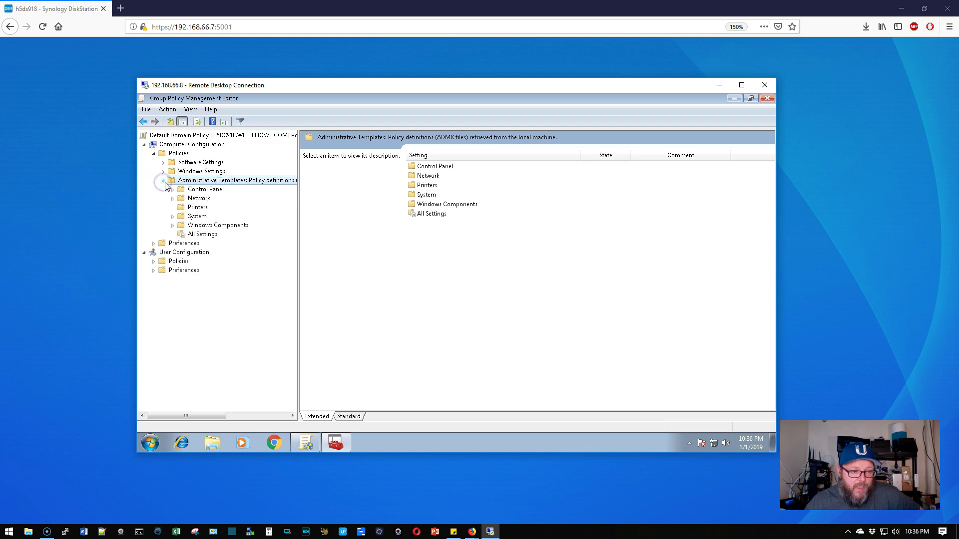
click(184, 227)
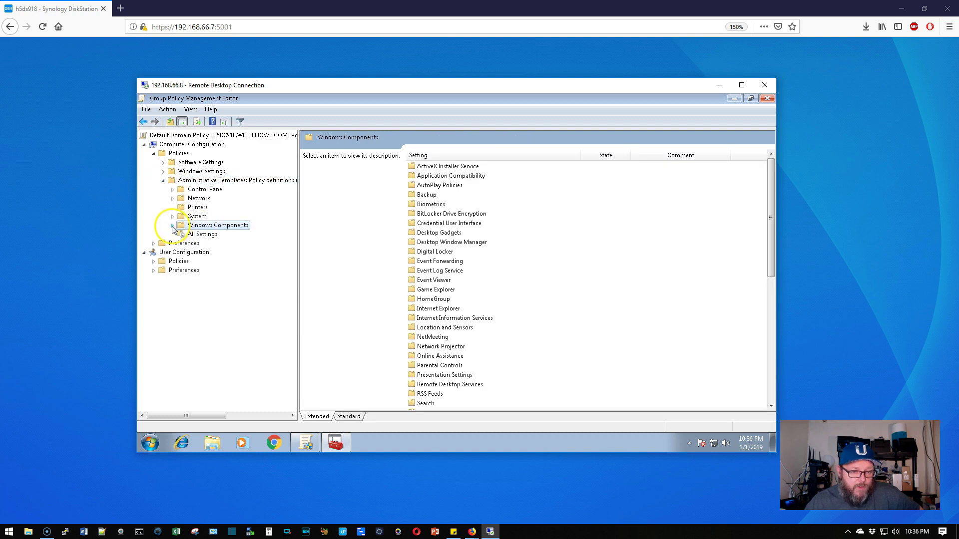
click(172, 226)
scroll(172, 227, down, 12)
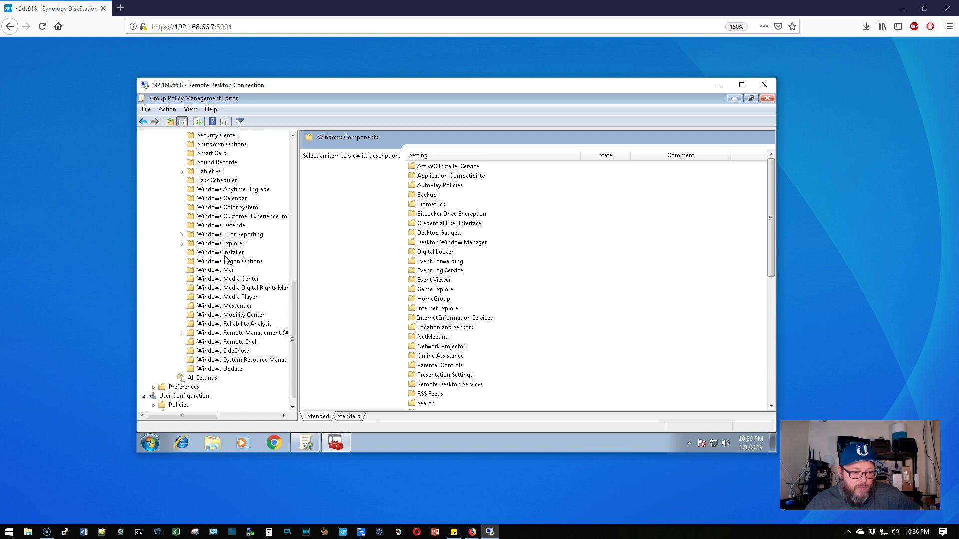
click(219, 369)
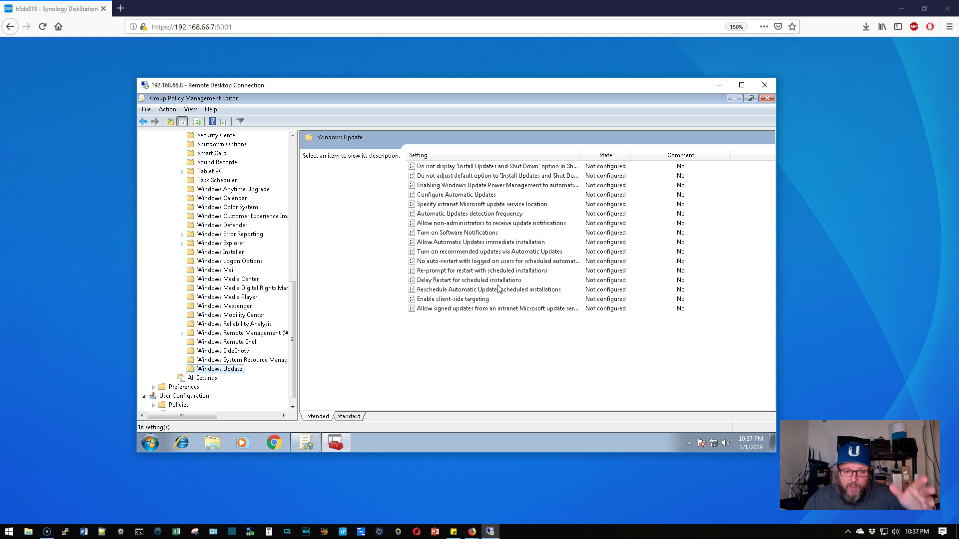
click(443, 195)
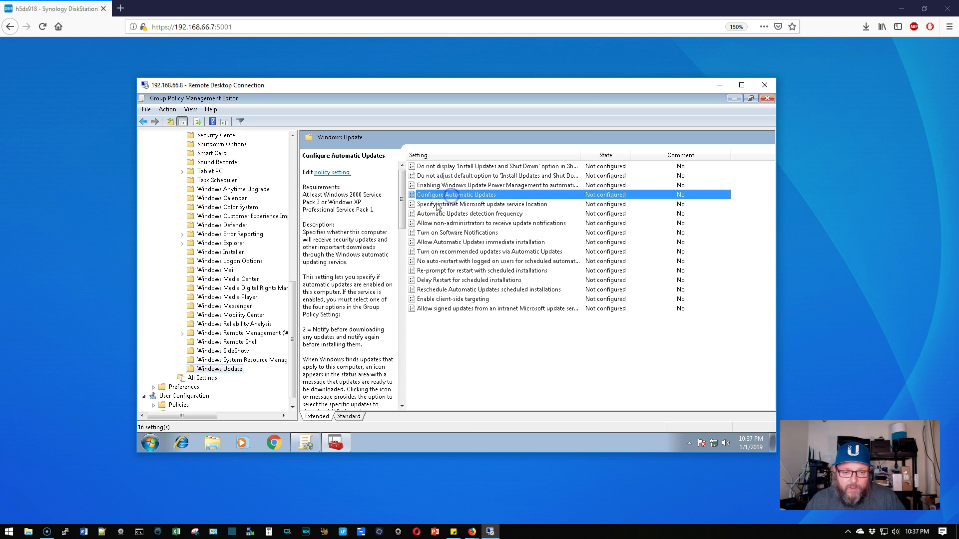
Enable Configure Automatic Updates with option 3, auto download and notify for install, every day at 03:00
double_click(476, 196)
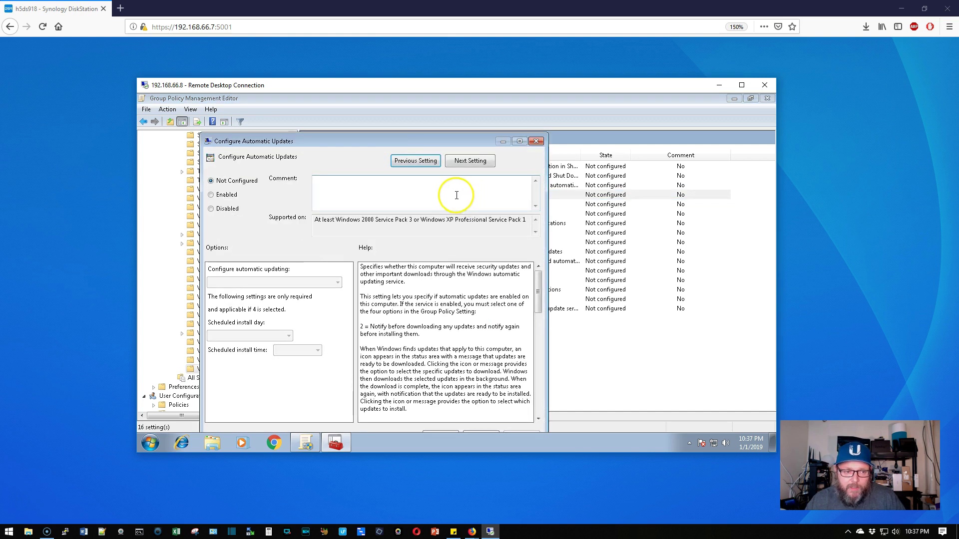
click(225, 195)
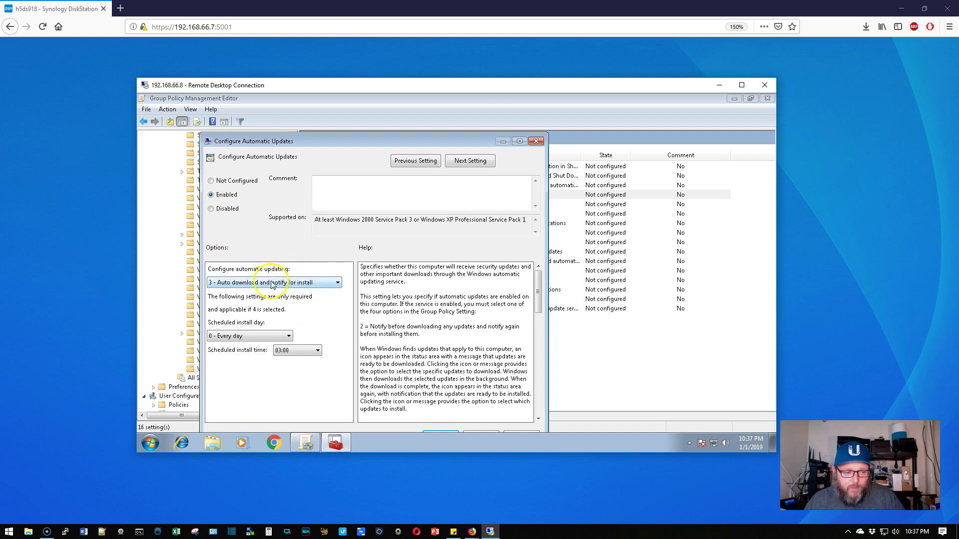
click(303, 286)
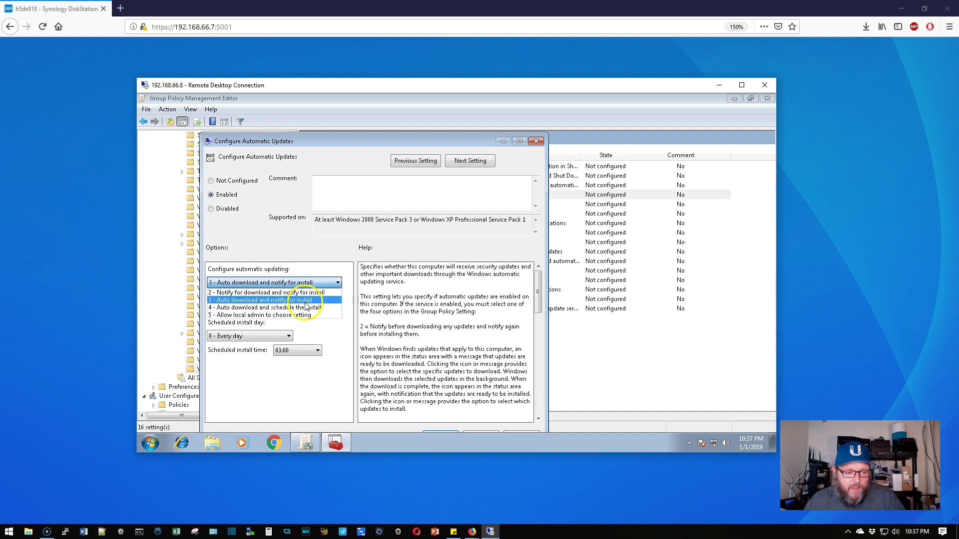
click(305, 300)
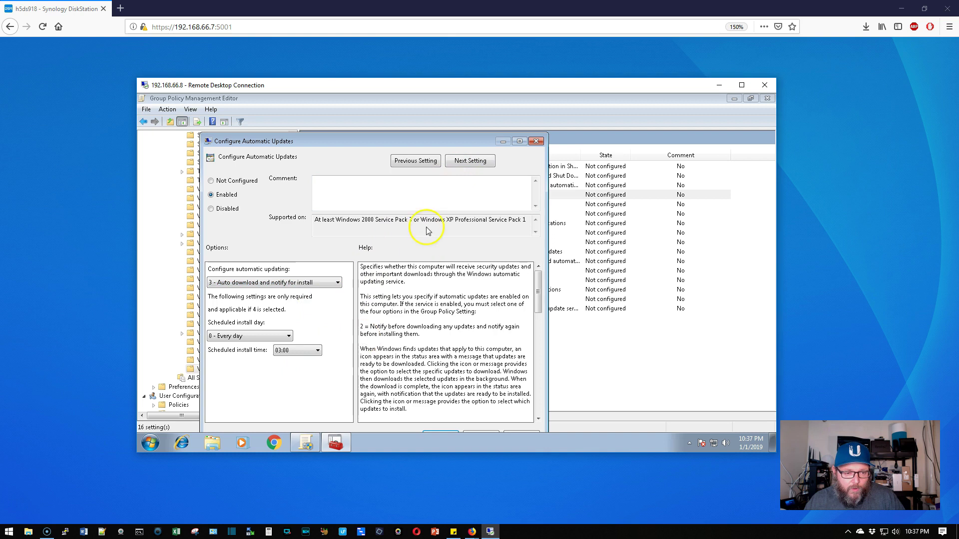
drag(394, 140, 391, 111)
click(519, 407)
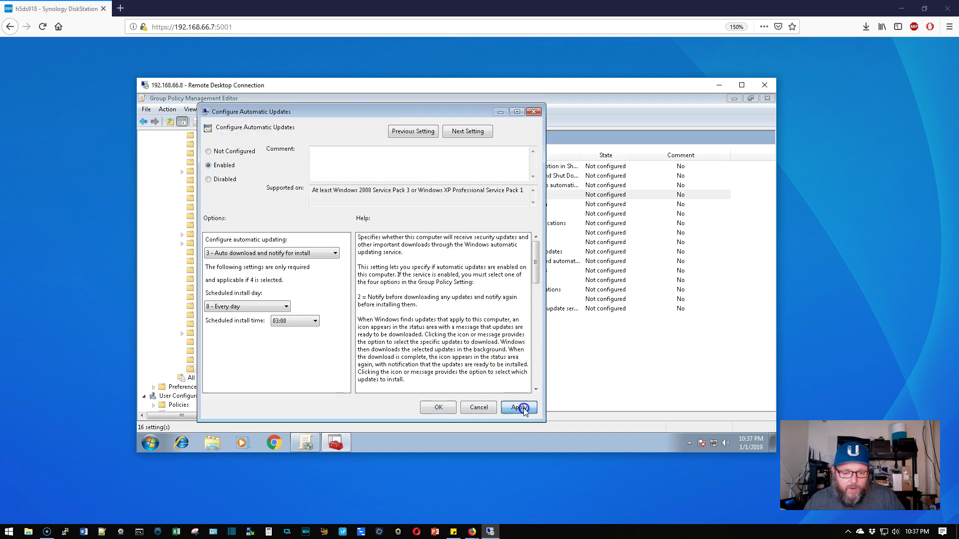
click(438, 407)
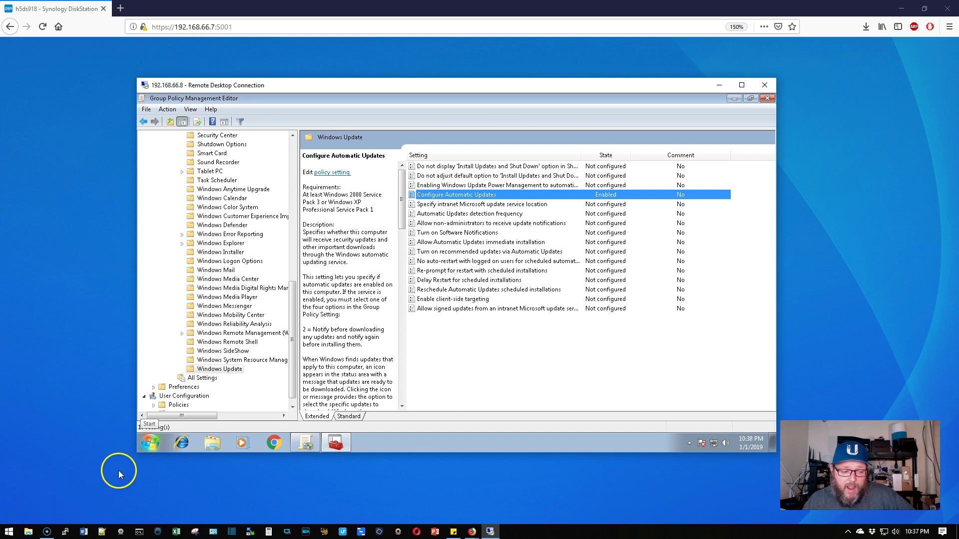
Launch Command Prompt on the client by searching 'cmd' from the Start menu
click(149, 443)
click(181, 418)
text(cmd)
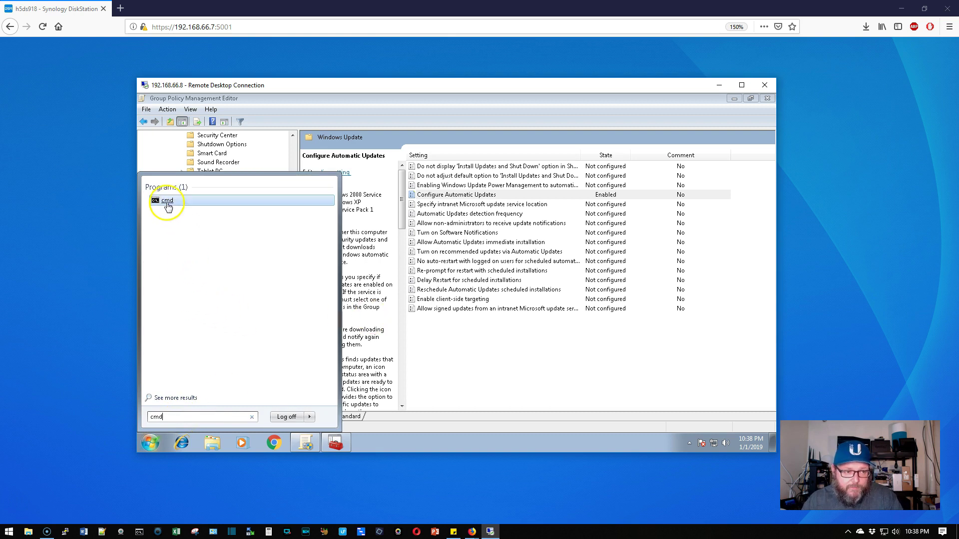
click(169, 201)
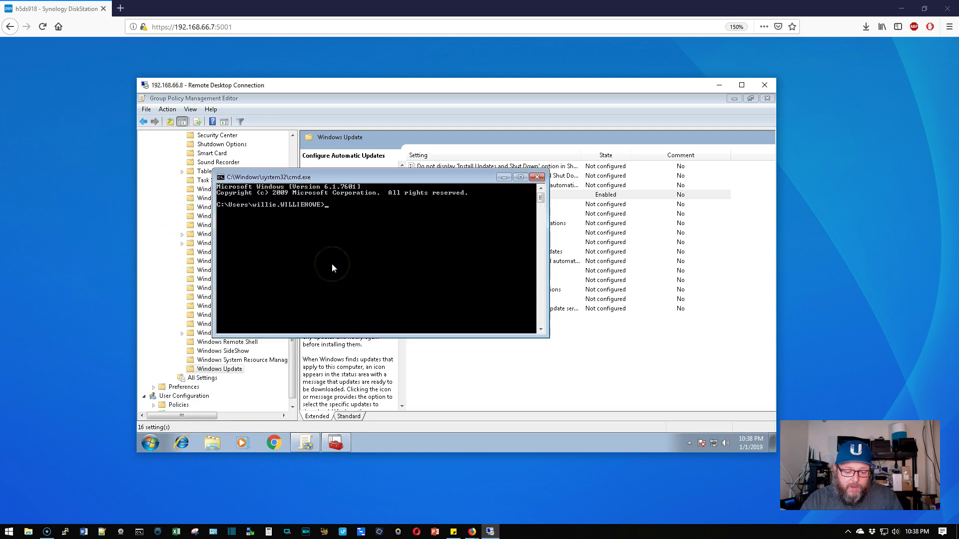
Run gpupdate /force to refresh user and computer policy
text(gpud)
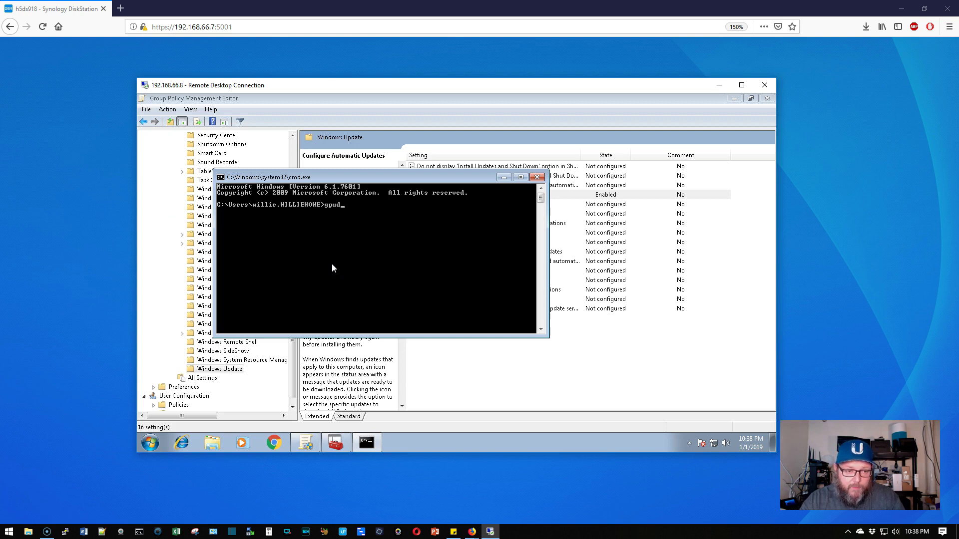
key(BackSpace)
text(pdate /force)
key(Return)
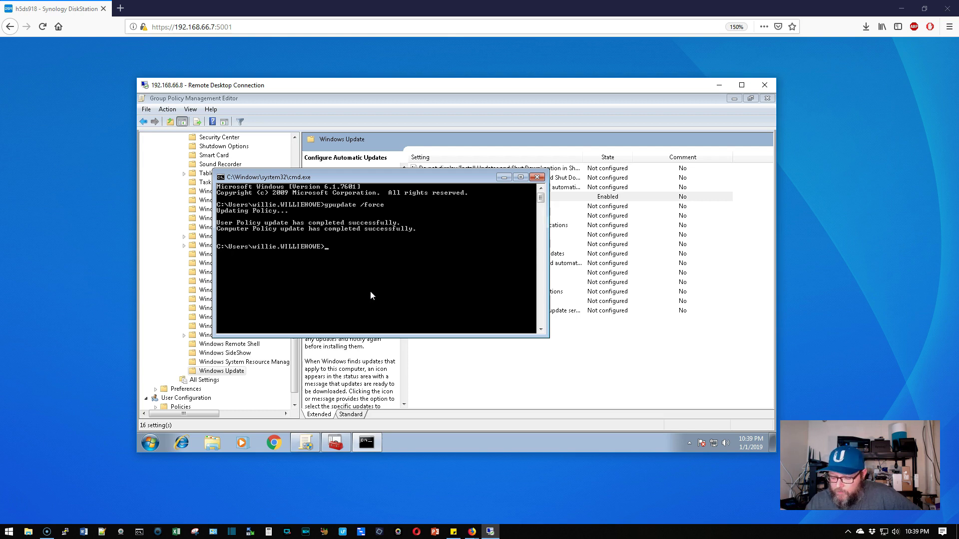
Launch Windows Update from All Programs on the Windows 7 client
click(146, 444)
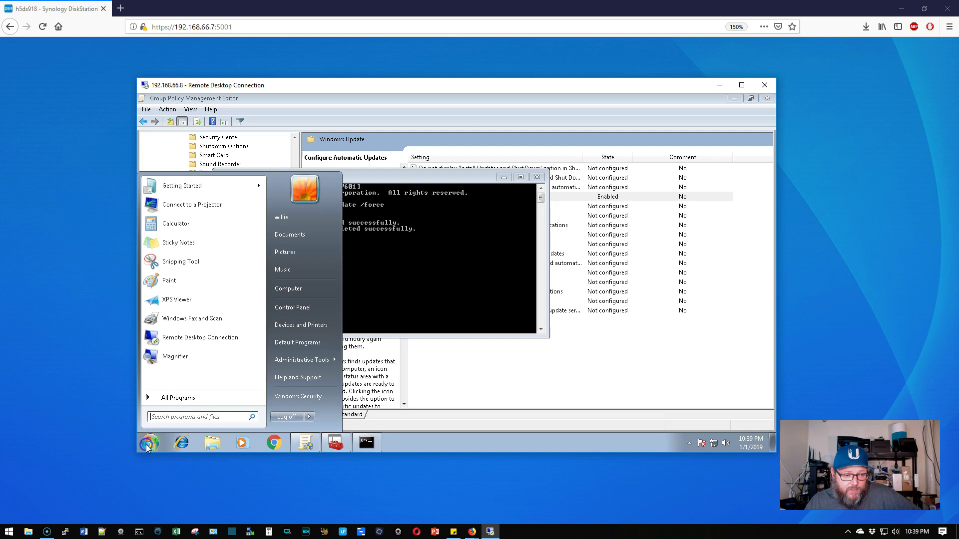
click(179, 398)
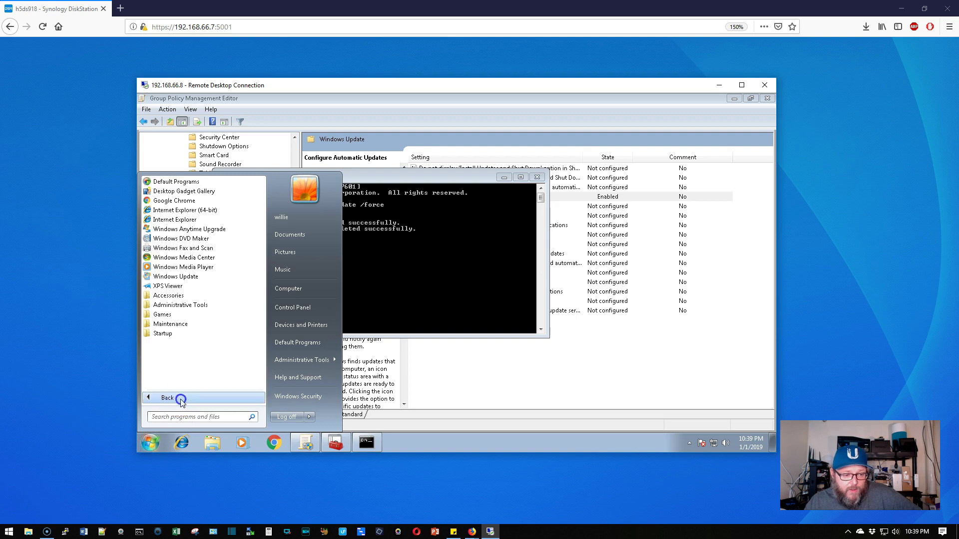
click(175, 278)
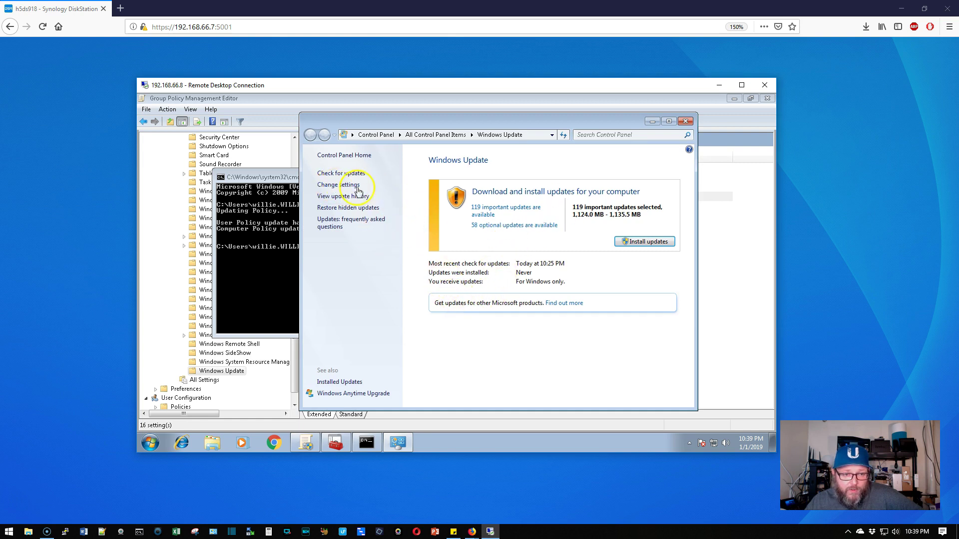
Check the administrator-managed update settings (daily at 3:00 AM), then return to the policy editor
click(338, 184)
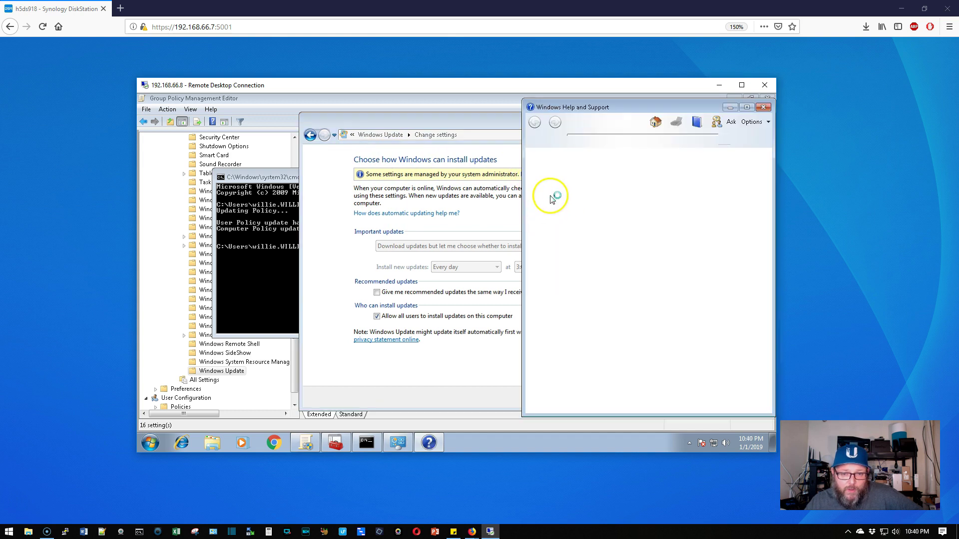
click(764, 108)
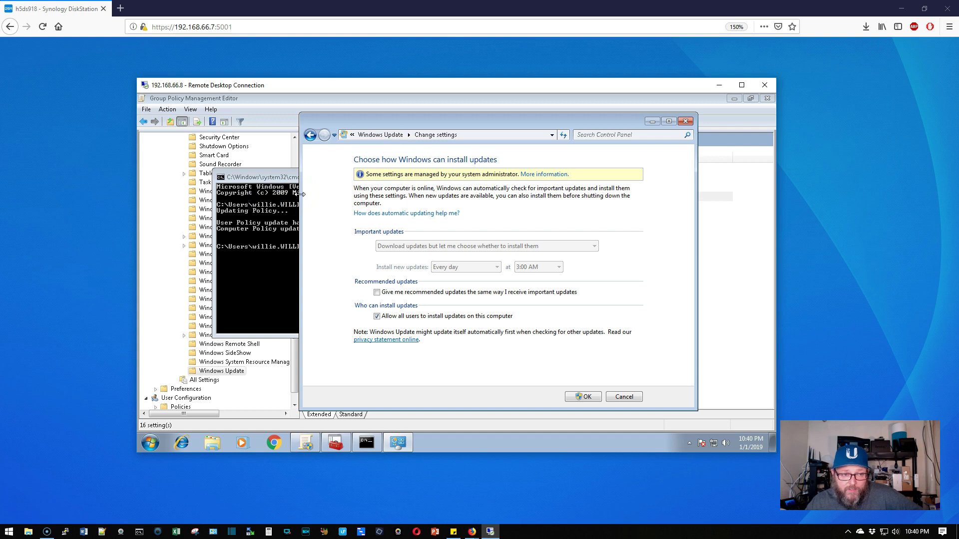
click(262, 103)
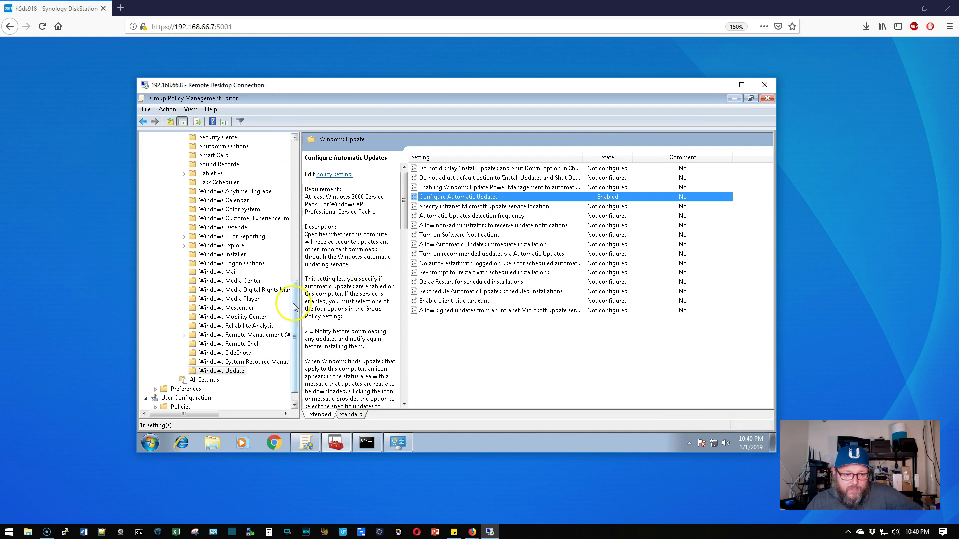
Scroll the policy tree up and collapse Windows Components to its folder list
drag(294, 295, 295, 228)
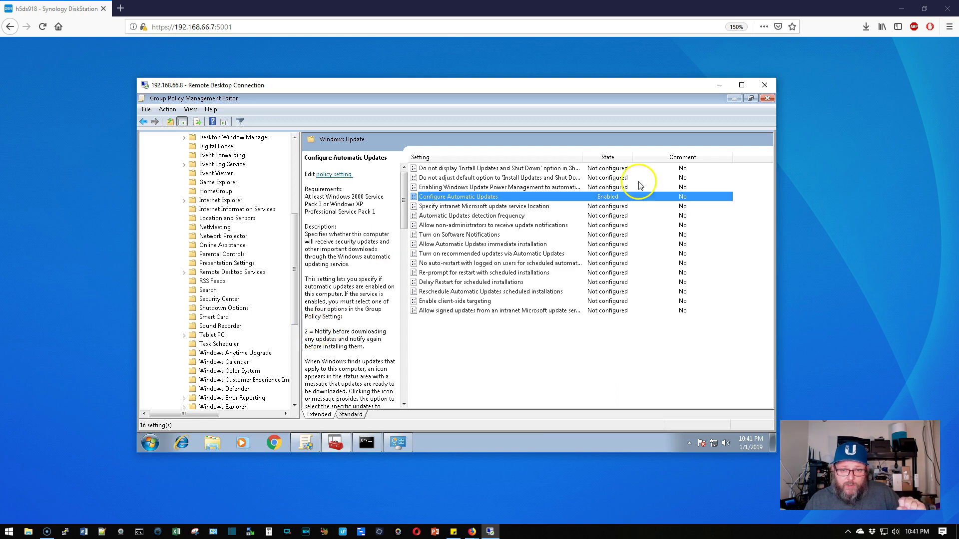
drag(295, 250, 299, 163)
click(175, 227)
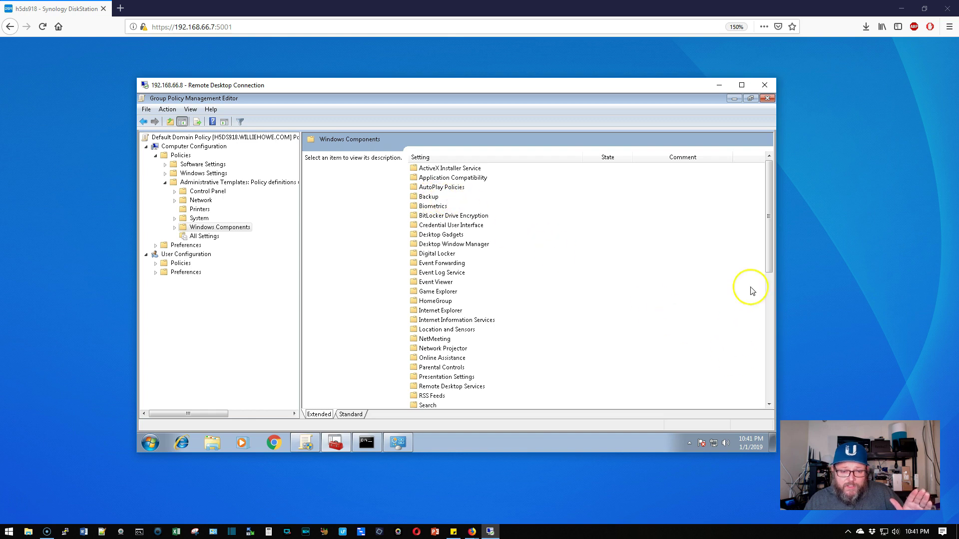
click(750, 98)
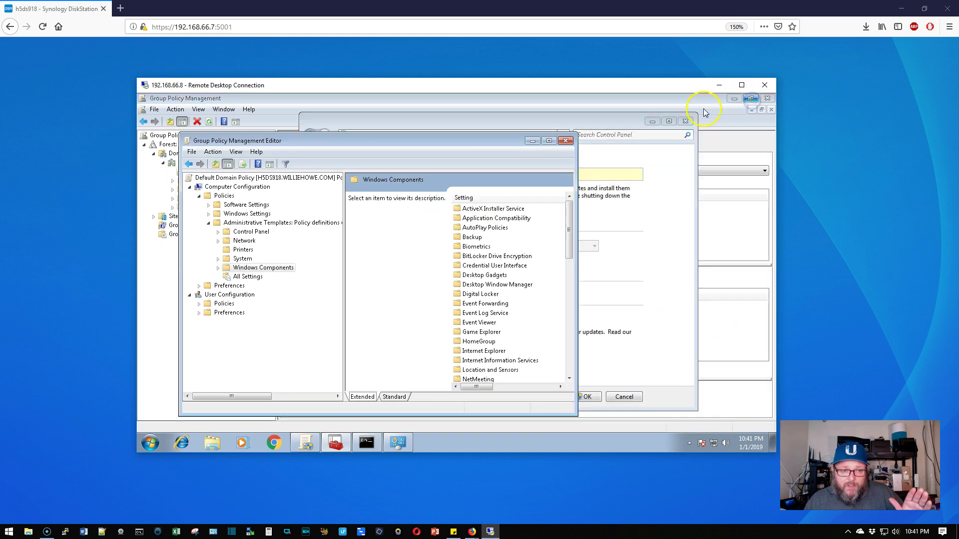